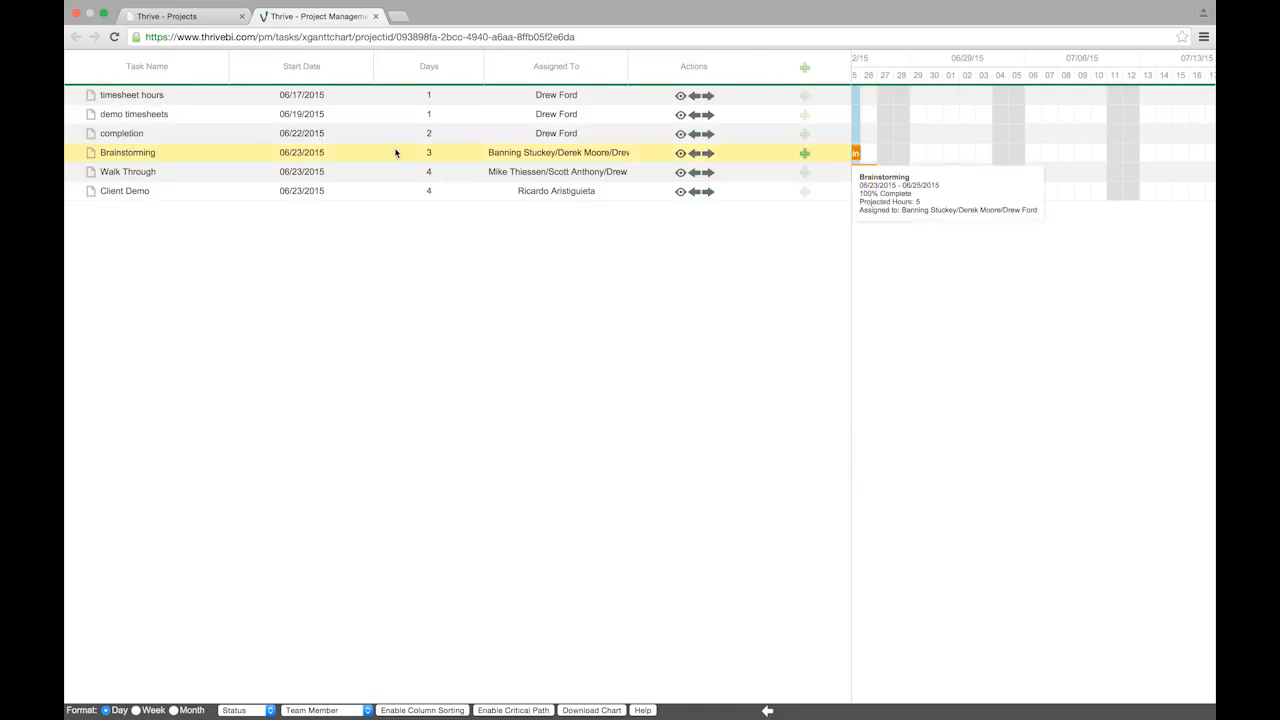
Show the Status and Projected Hours columns, then drag the completion task below Client Demo
right_click(406, 76)
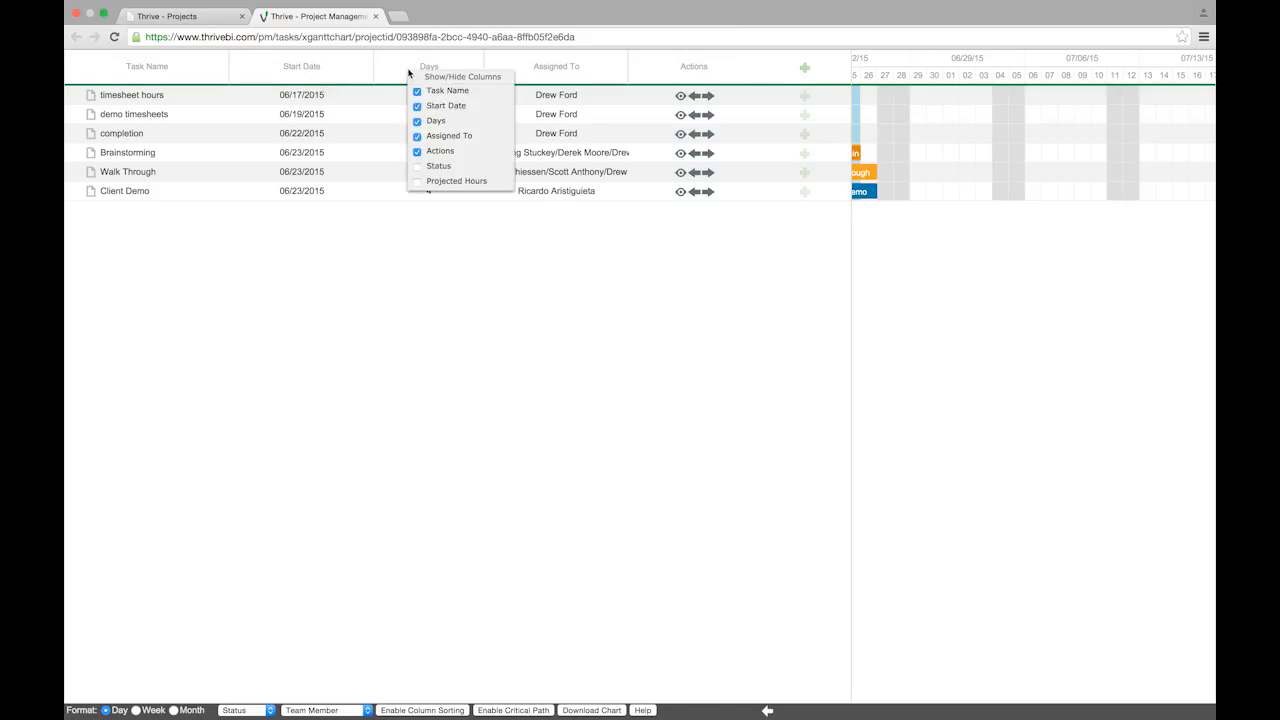
left_click(418, 167)
left_click(418, 182)
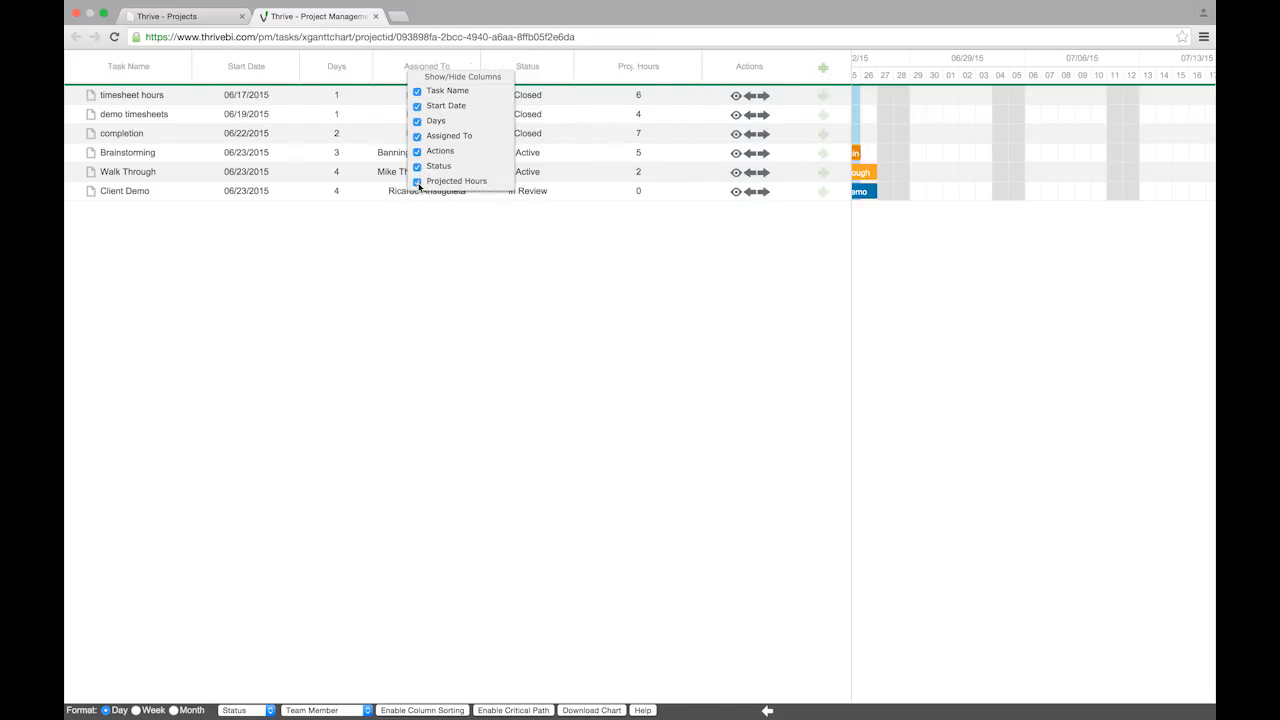
left_click(490, 298)
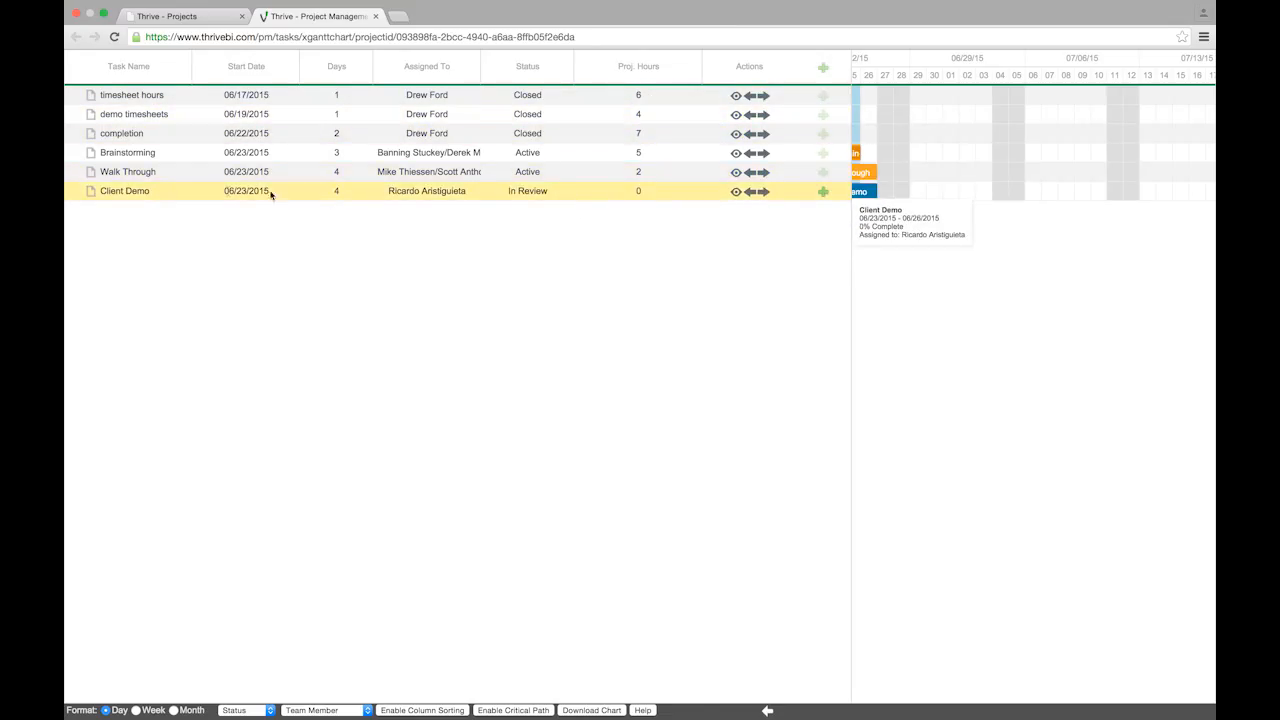
left_click_drag(133, 114, 133, 190)
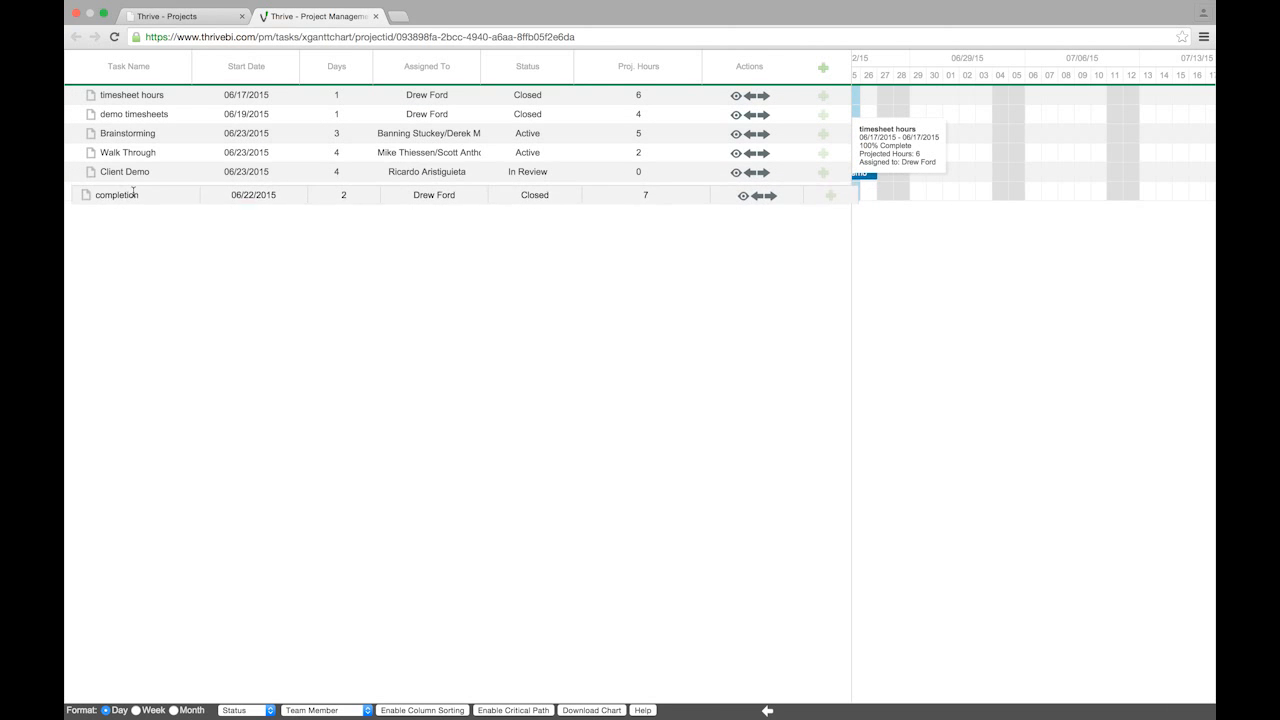
Preview the chart on the Week and Month scales, then return to the Day scale
left_click(136, 710)
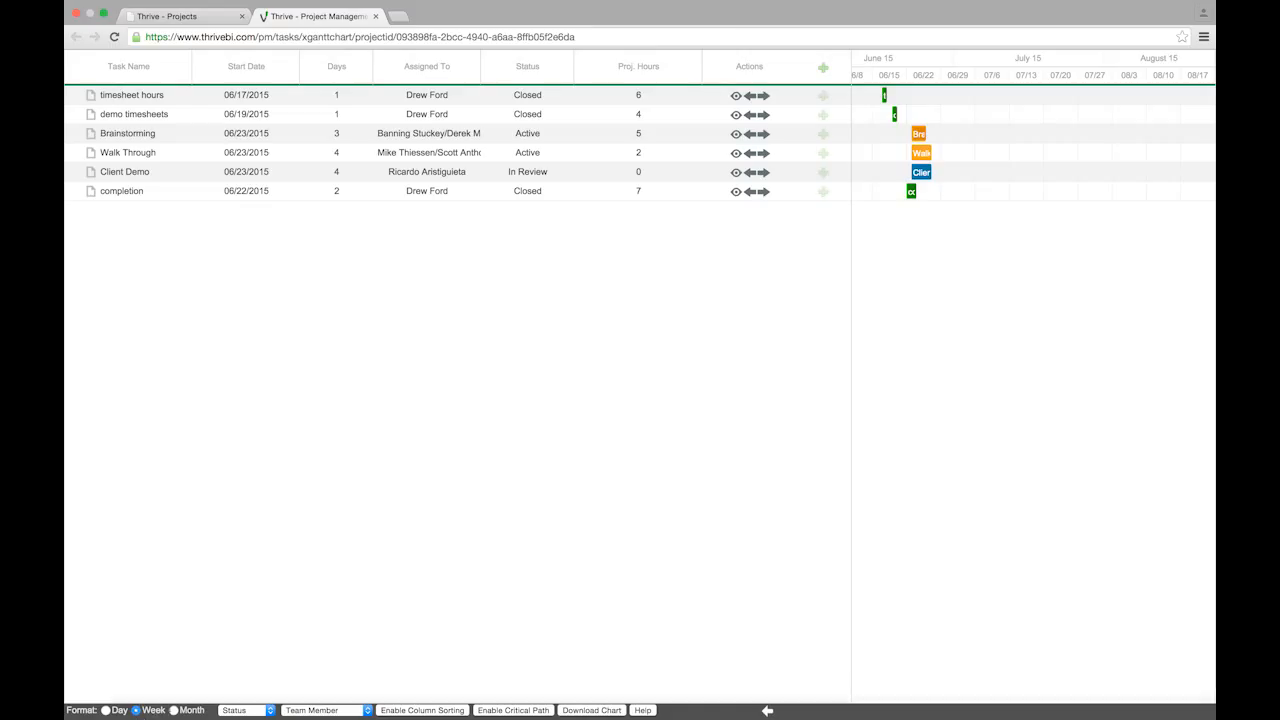
left_click(174, 710)
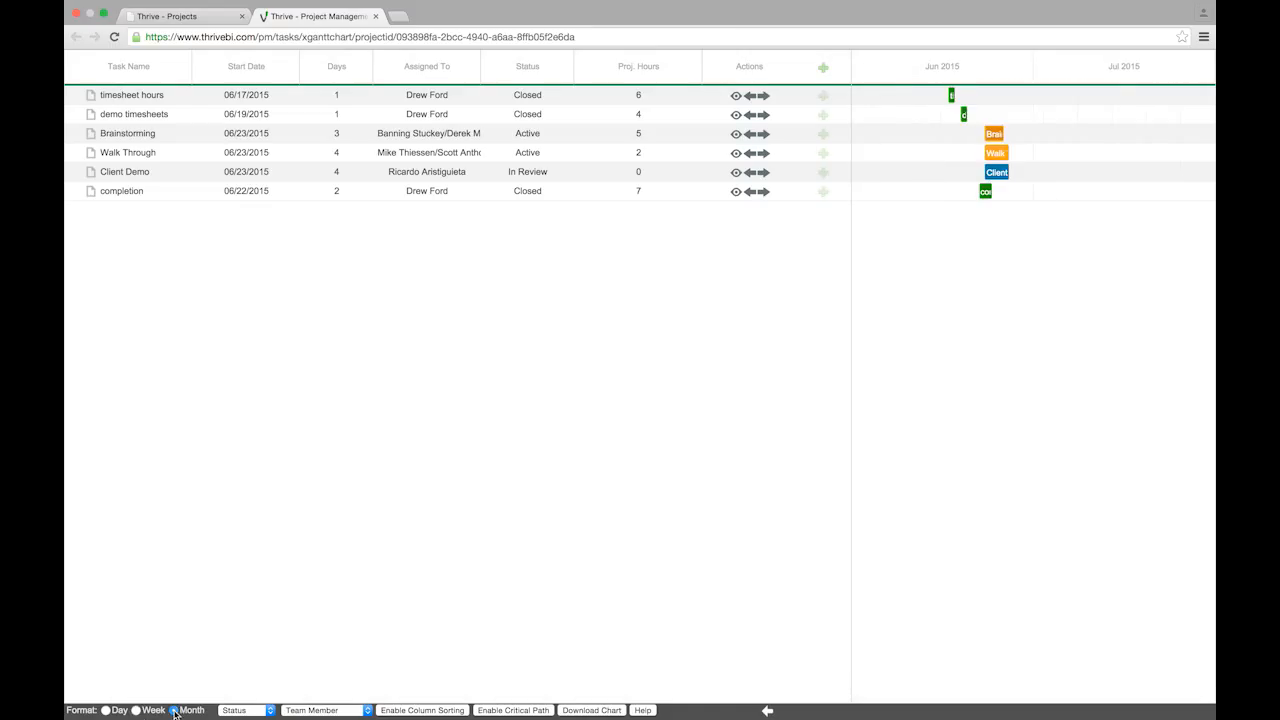
left_click(107, 710)
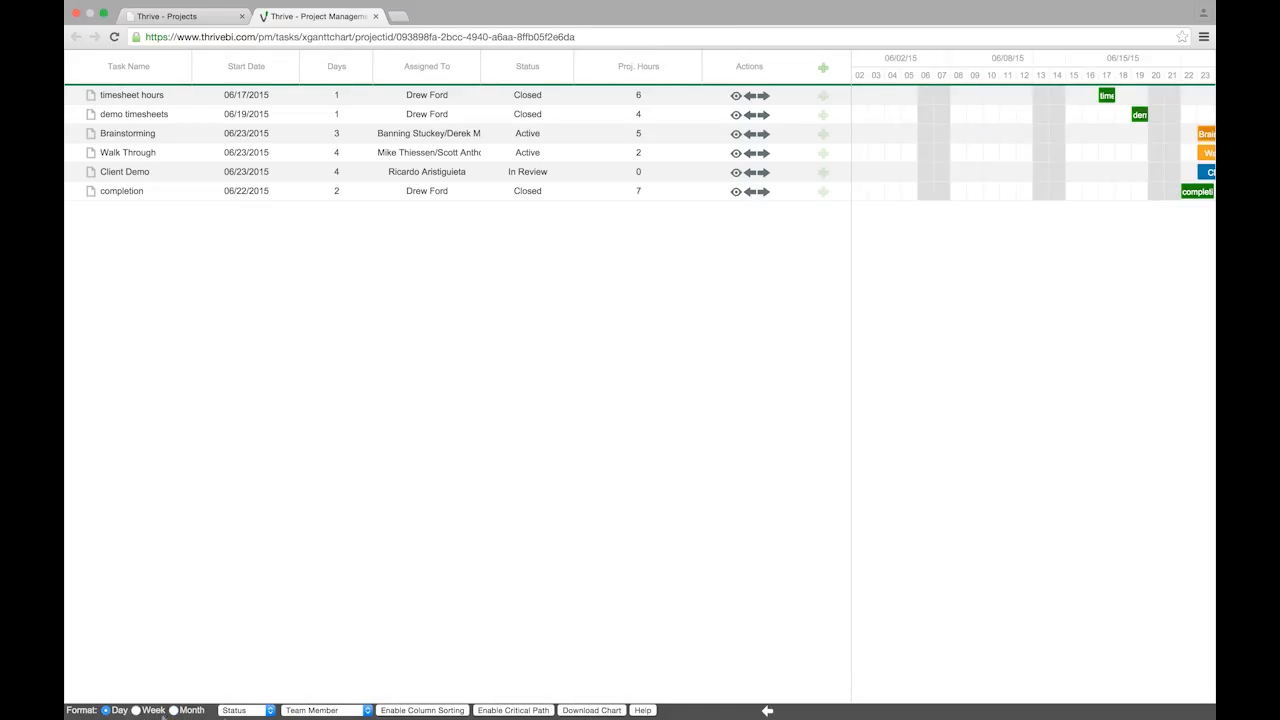
Check the Team Member filter without changing it, then enable column sorting
left_click(338, 712)
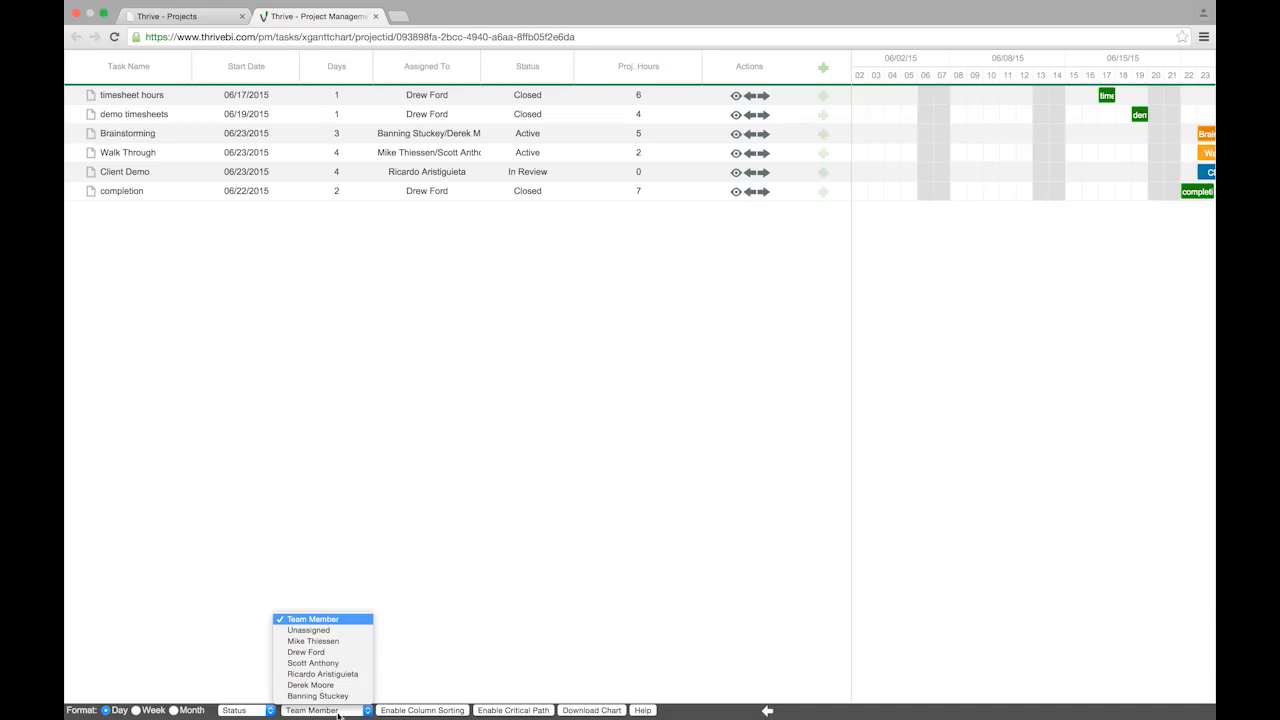
left_click(433, 712)
left_click(433, 712)
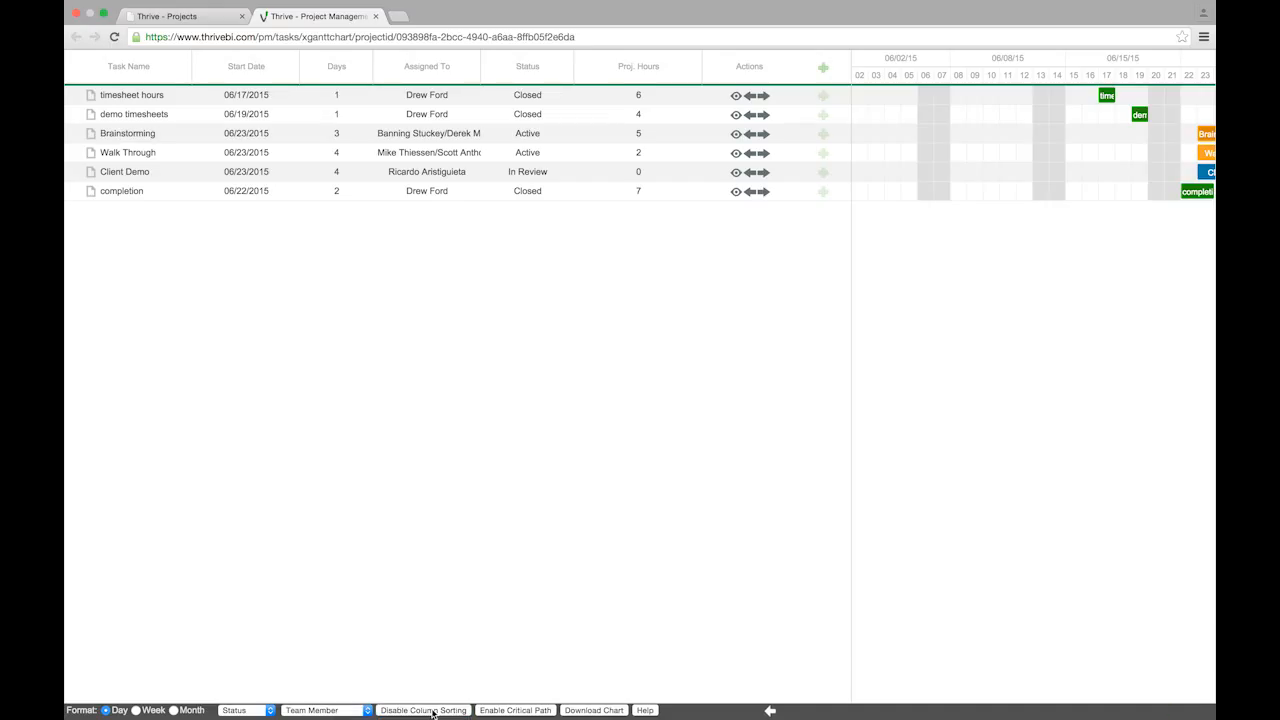
Sort tasks by Assigned To, then disable column sorting and choose Use Previous order
left_click(446, 72)
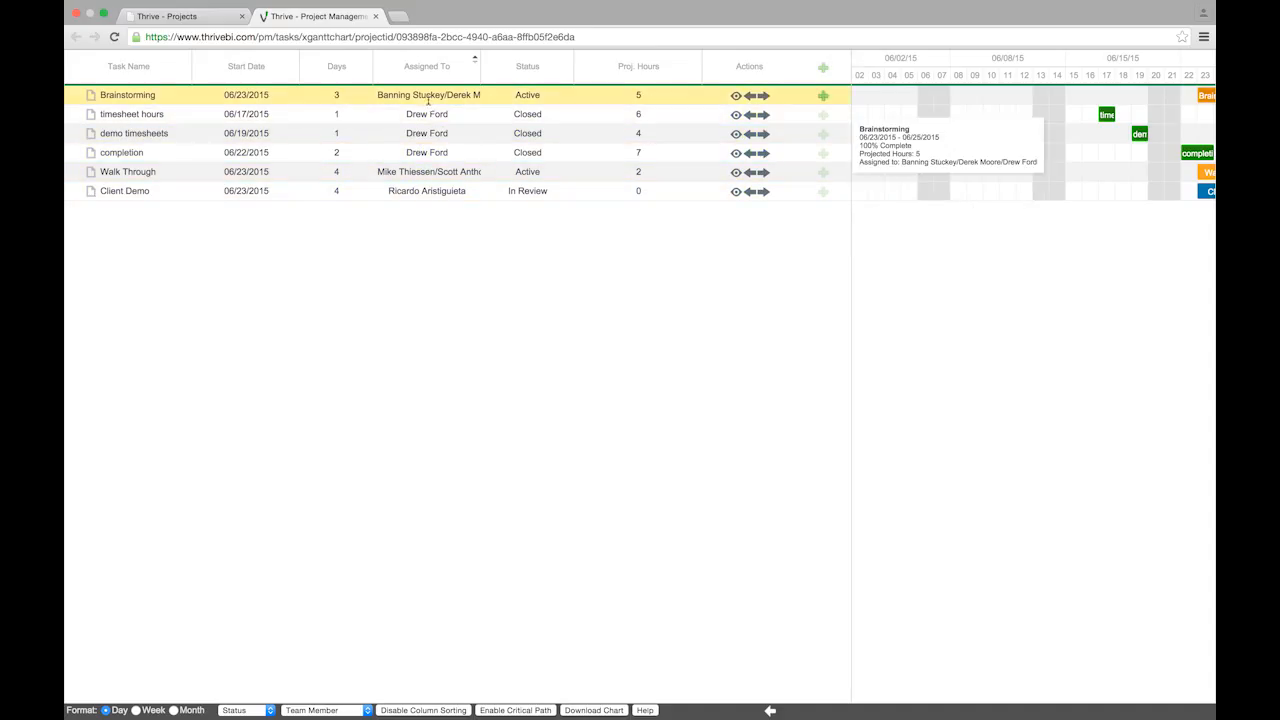
left_click(398, 711)
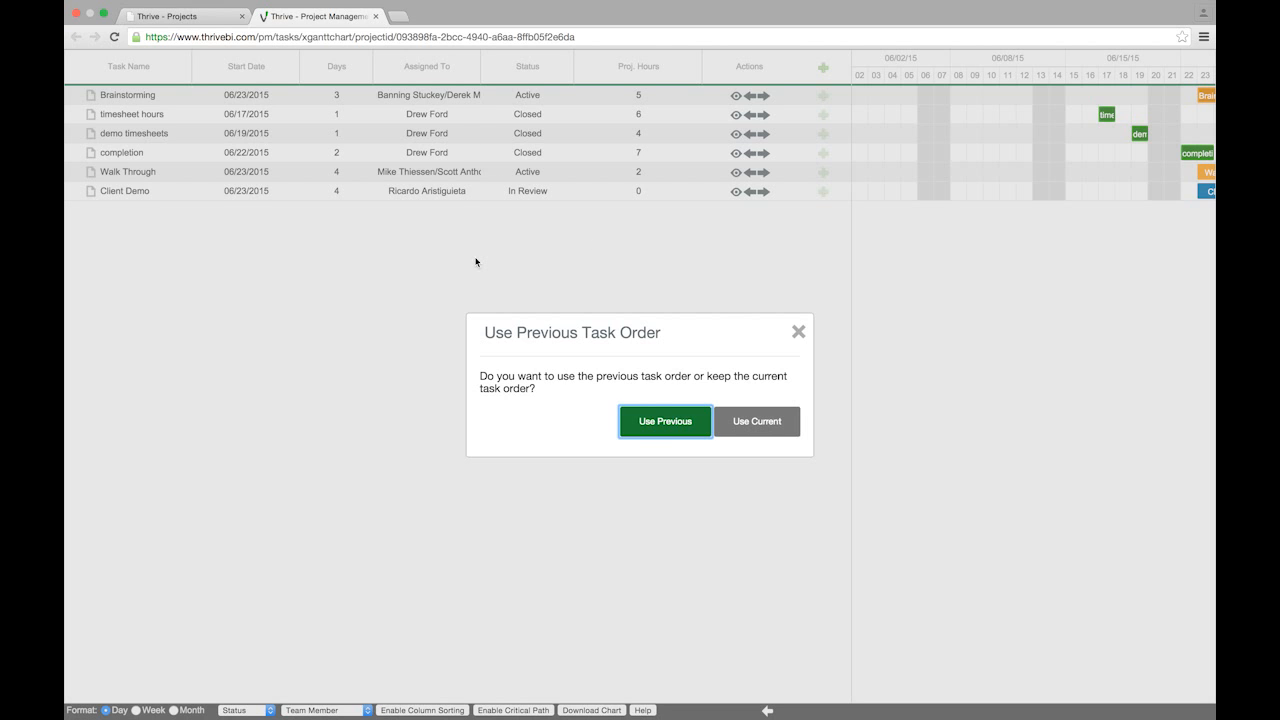
left_click(655, 429)
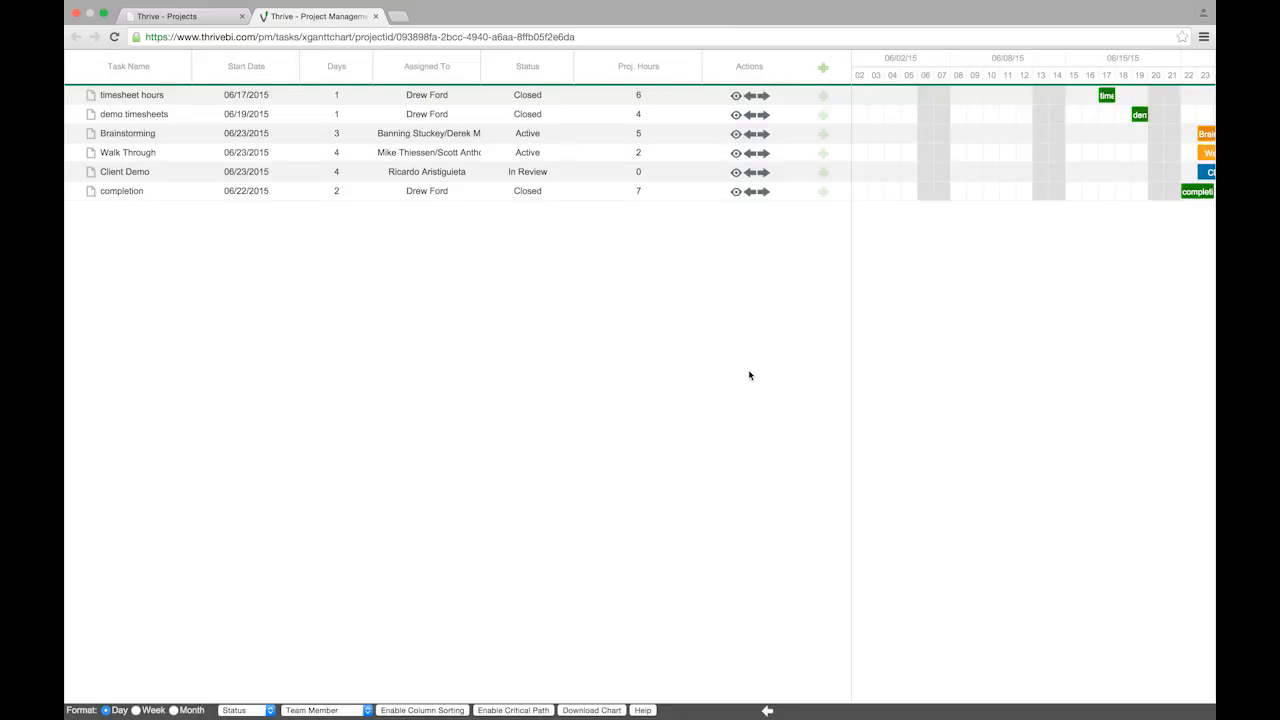
Untick Status and Projected Hours in the Show/Hide Columns menu
right_click(535, 65)
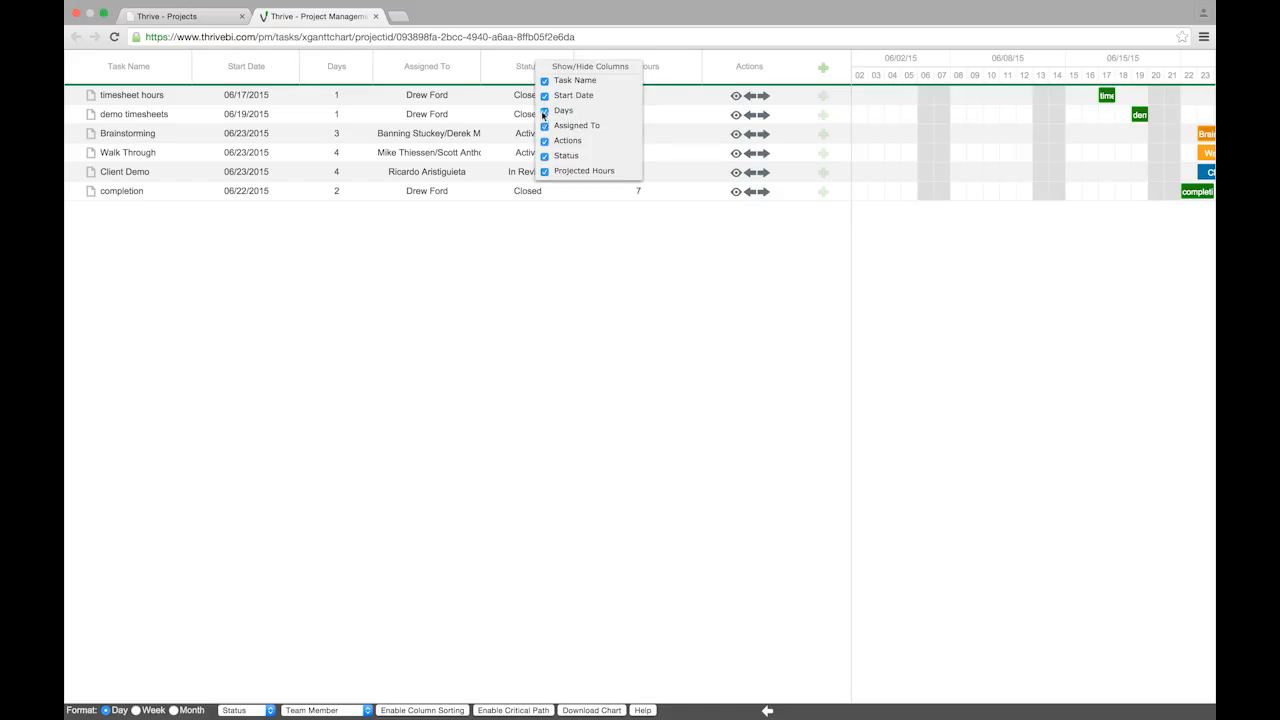
left_click(545, 156)
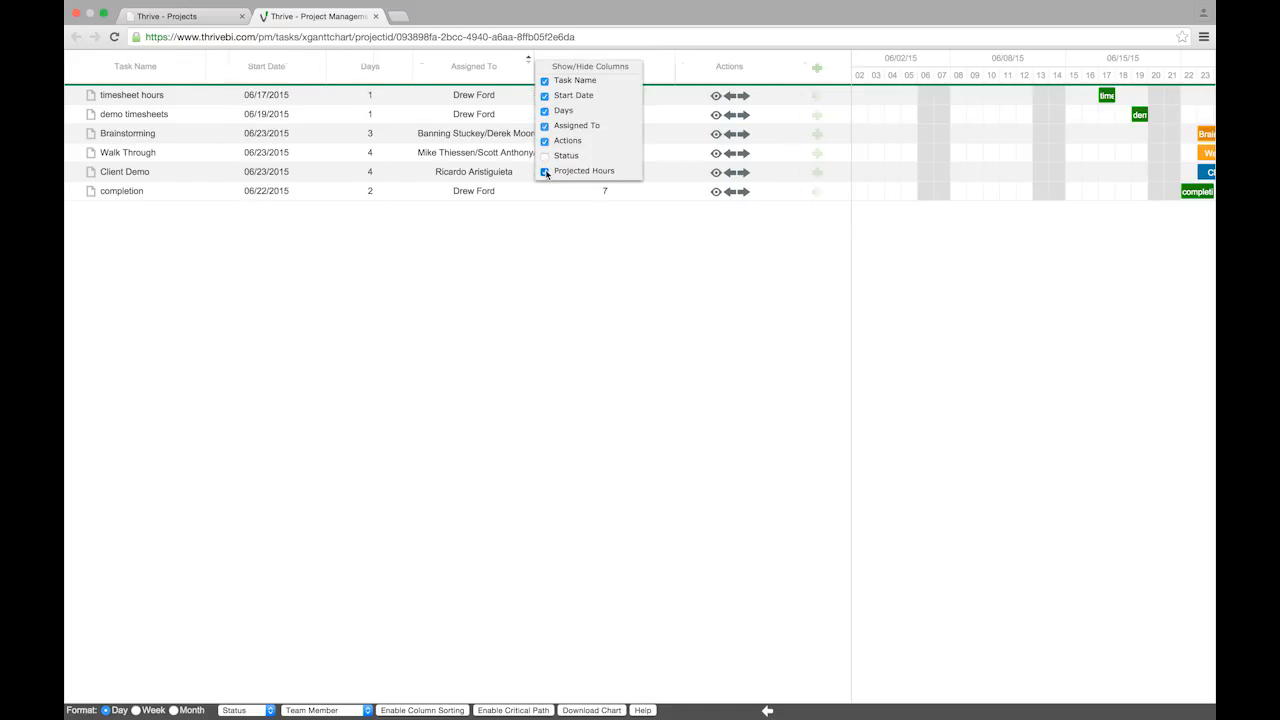
left_click(545, 172)
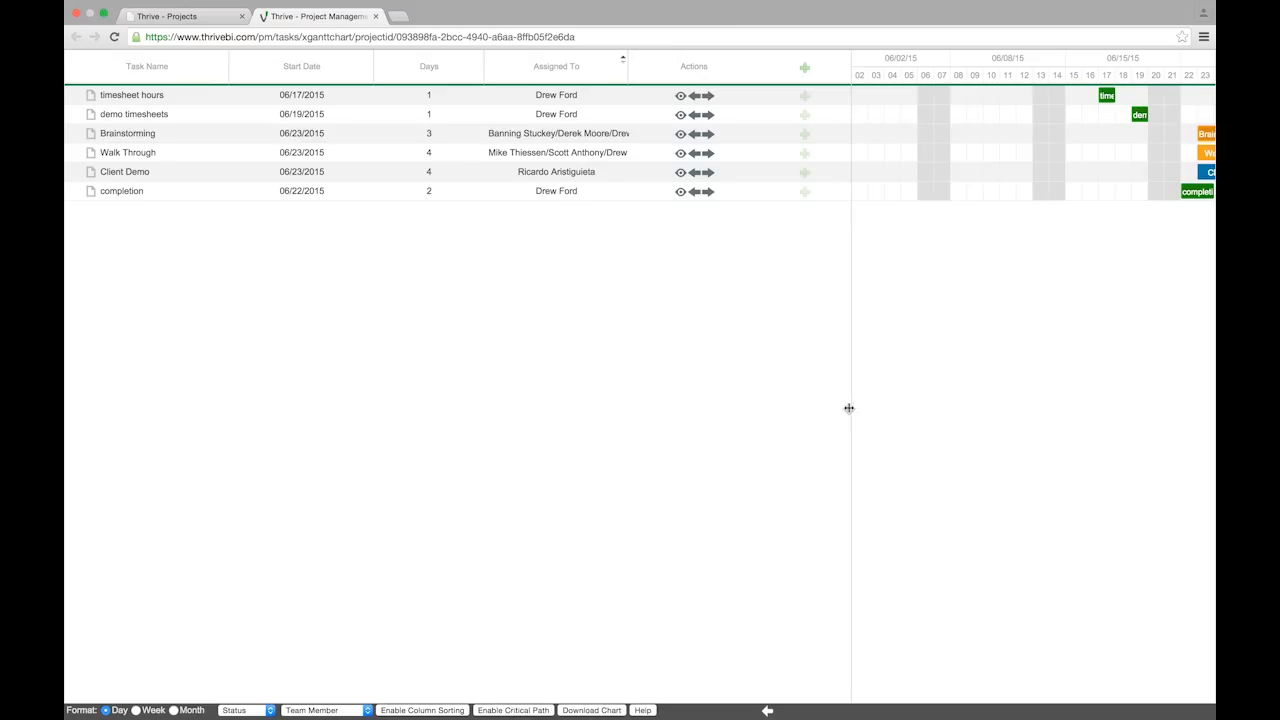
Shrink the task grid to widen the chart, then collapse and restore the grid
left_click_drag(849, 408, 608, 423)
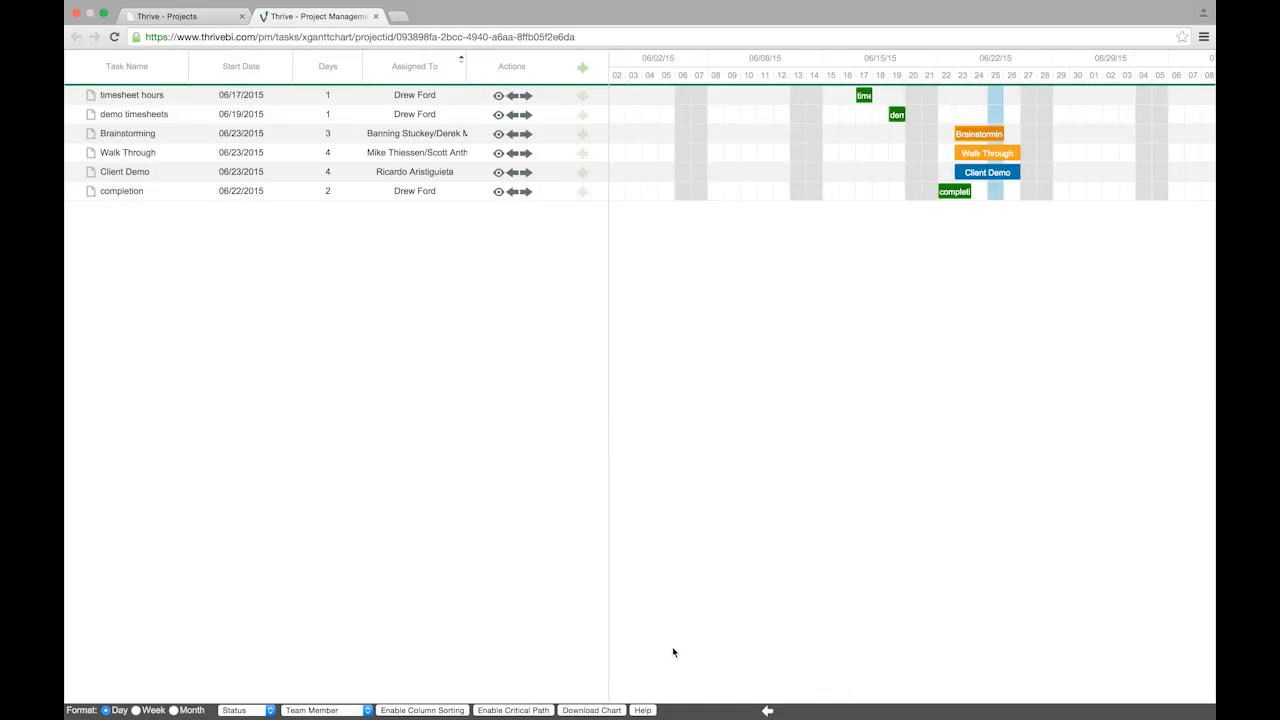
left_click(767, 711)
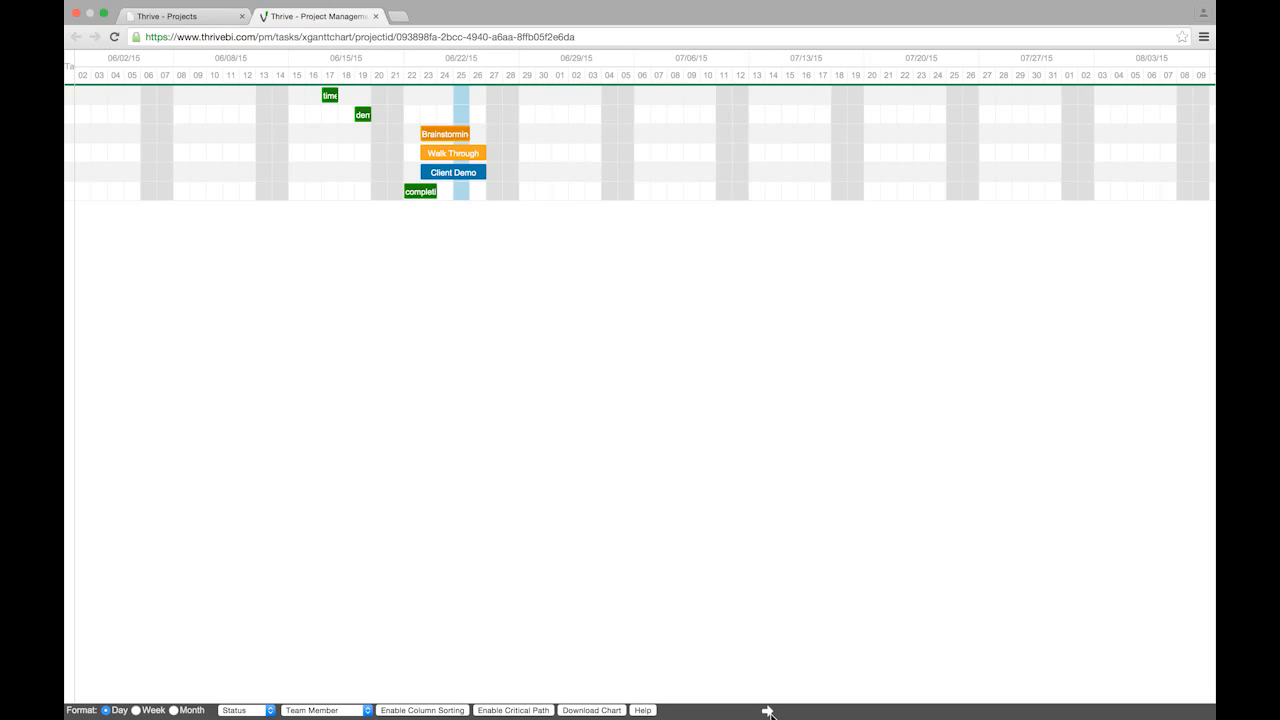
left_click(768, 711)
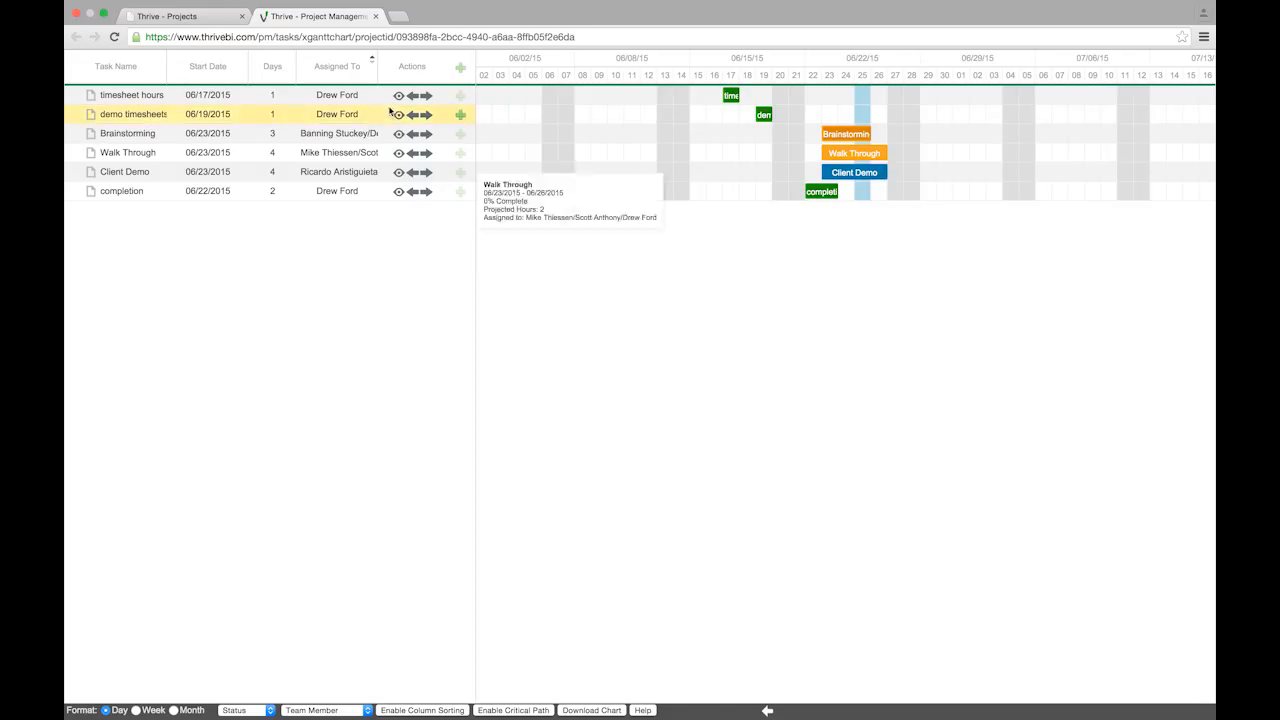
Create task 'Gant Chart Walkthrough' for a team member: status Open, 1 projected hour, starting the 26th
left_click(461, 70)
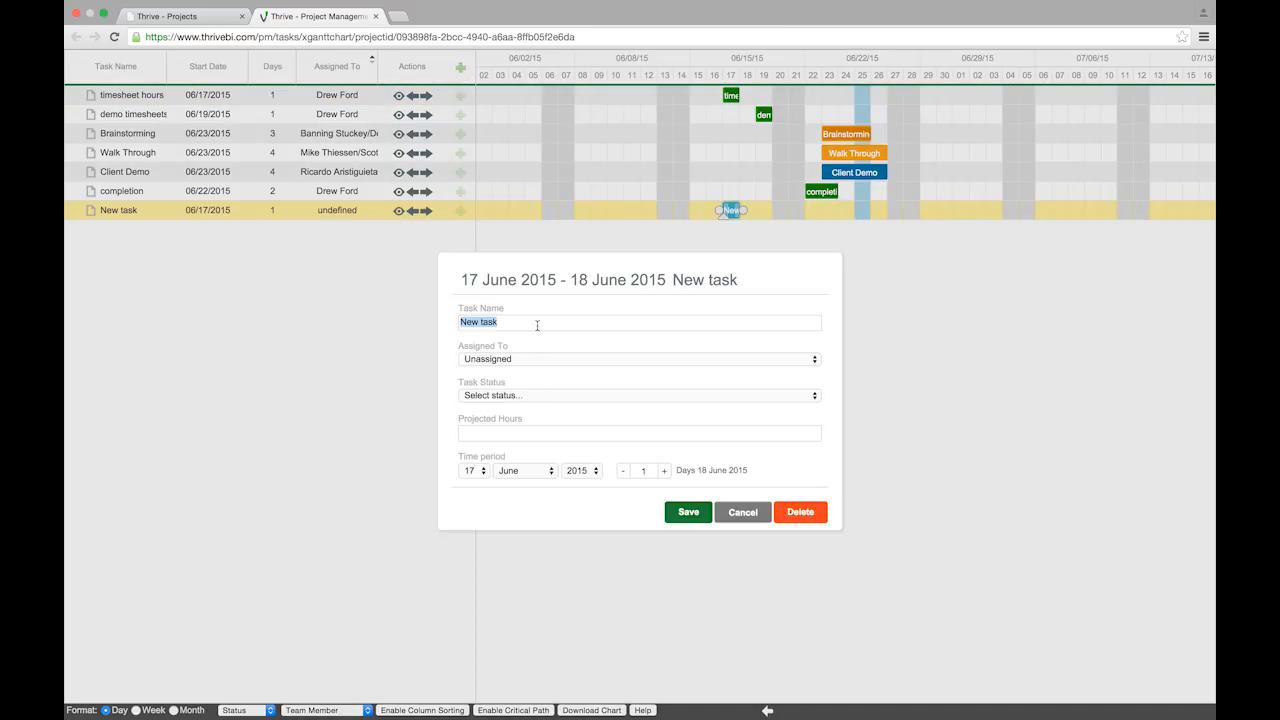
type("Gant Chart Walkthrough")
left_click(588, 359)
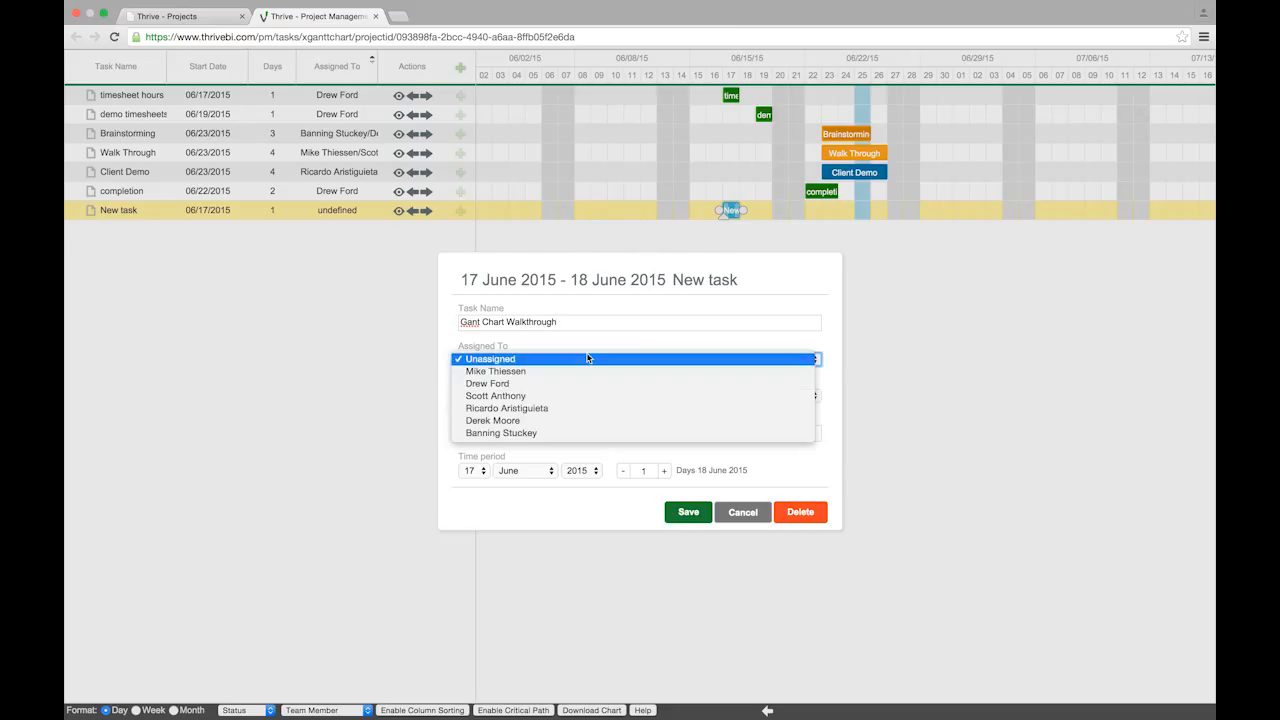
left_click(569, 376)
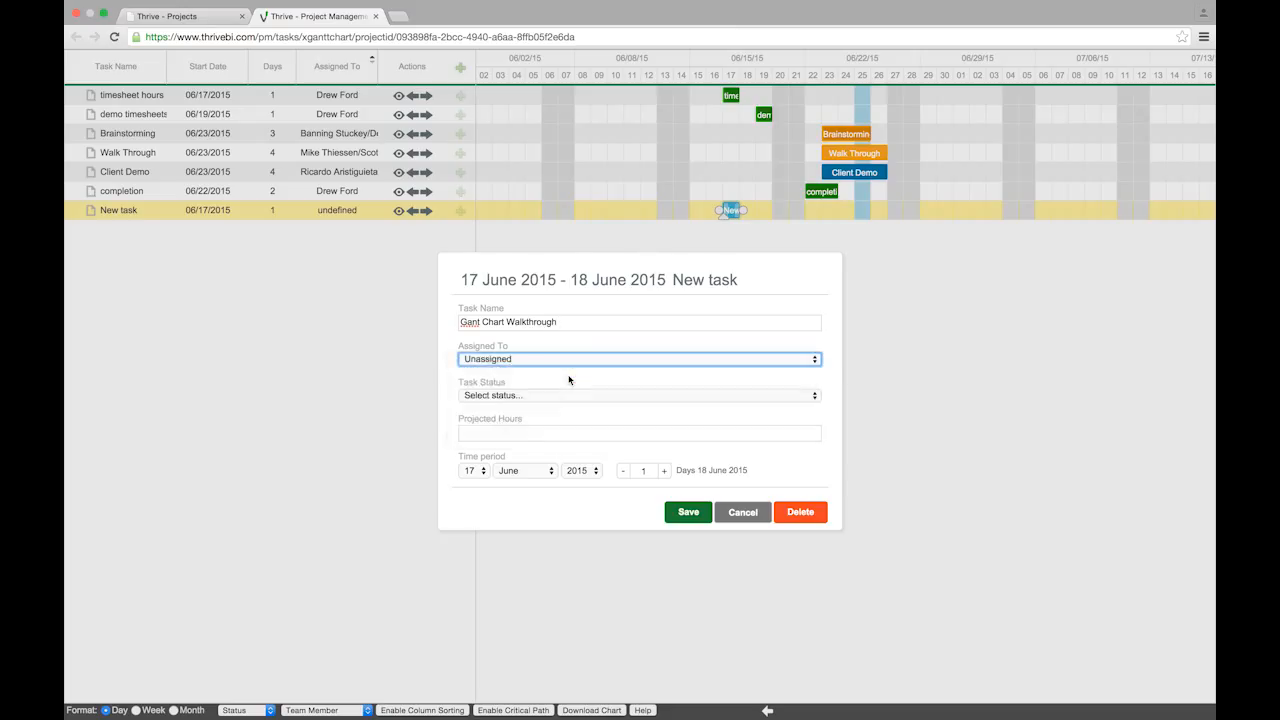
left_click(709, 396)
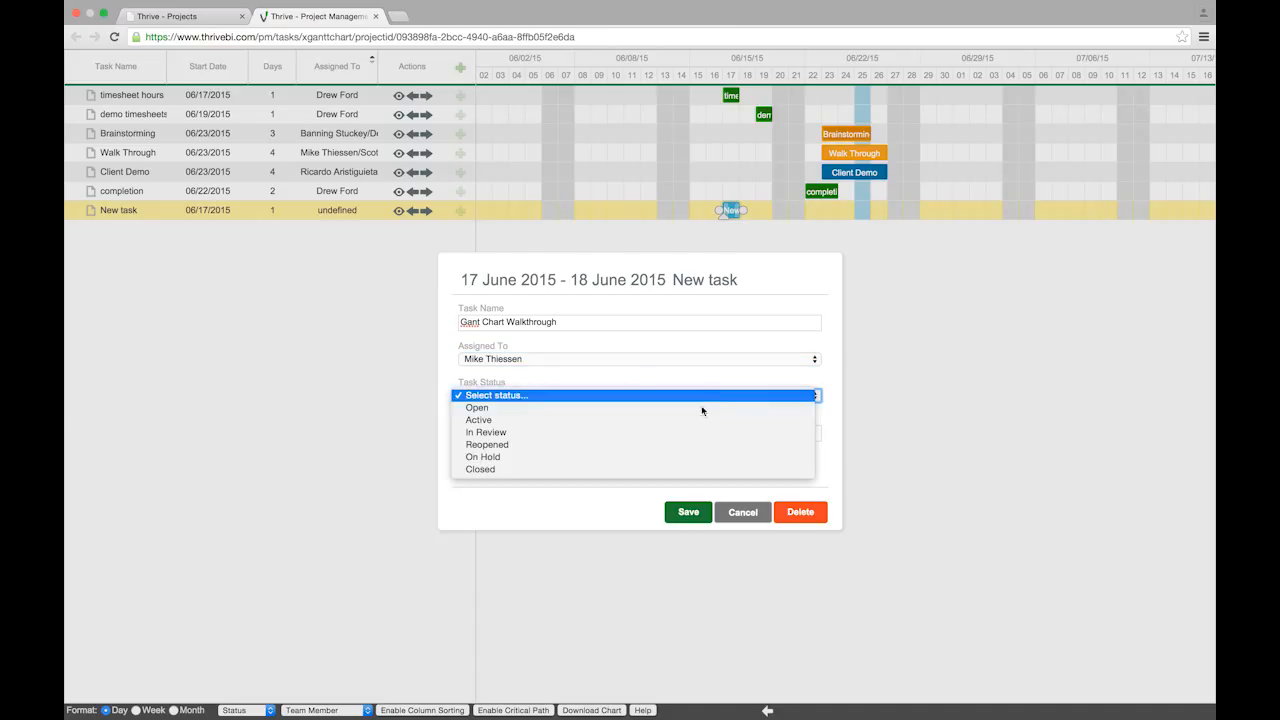
left_click(700, 408)
left_click(676, 439)
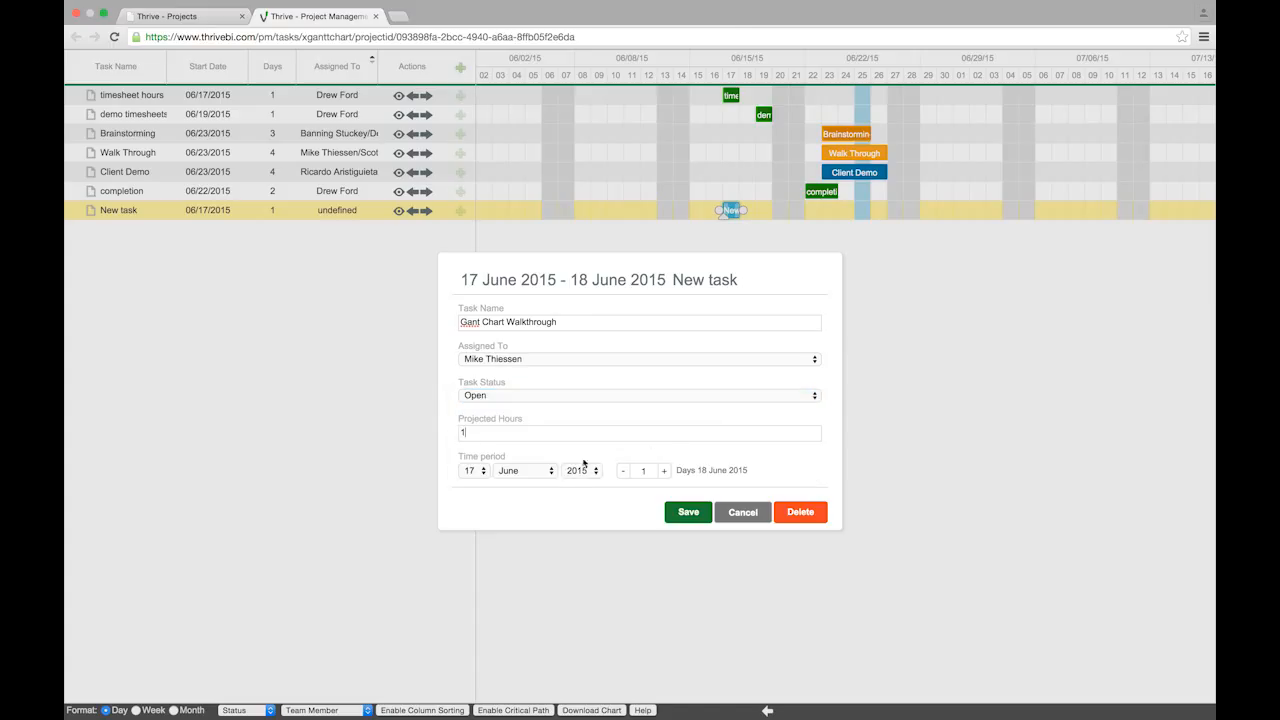
left_click(483, 473)
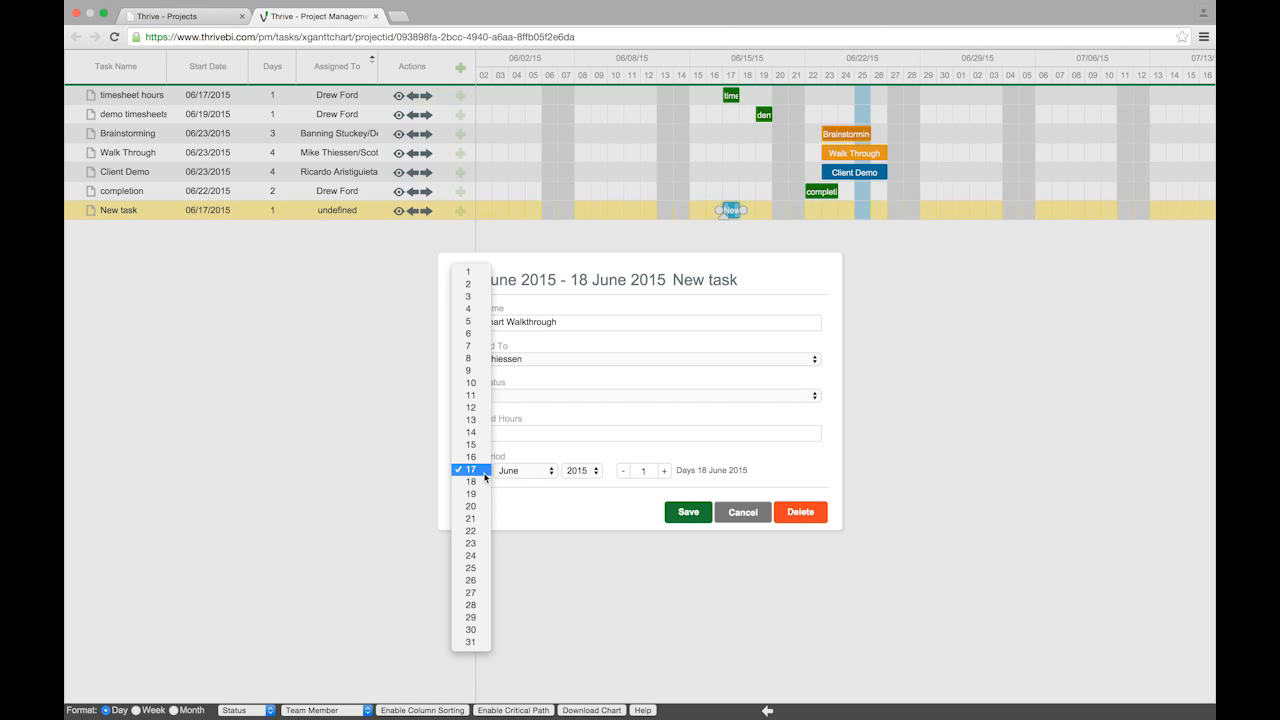
left_click(474, 580)
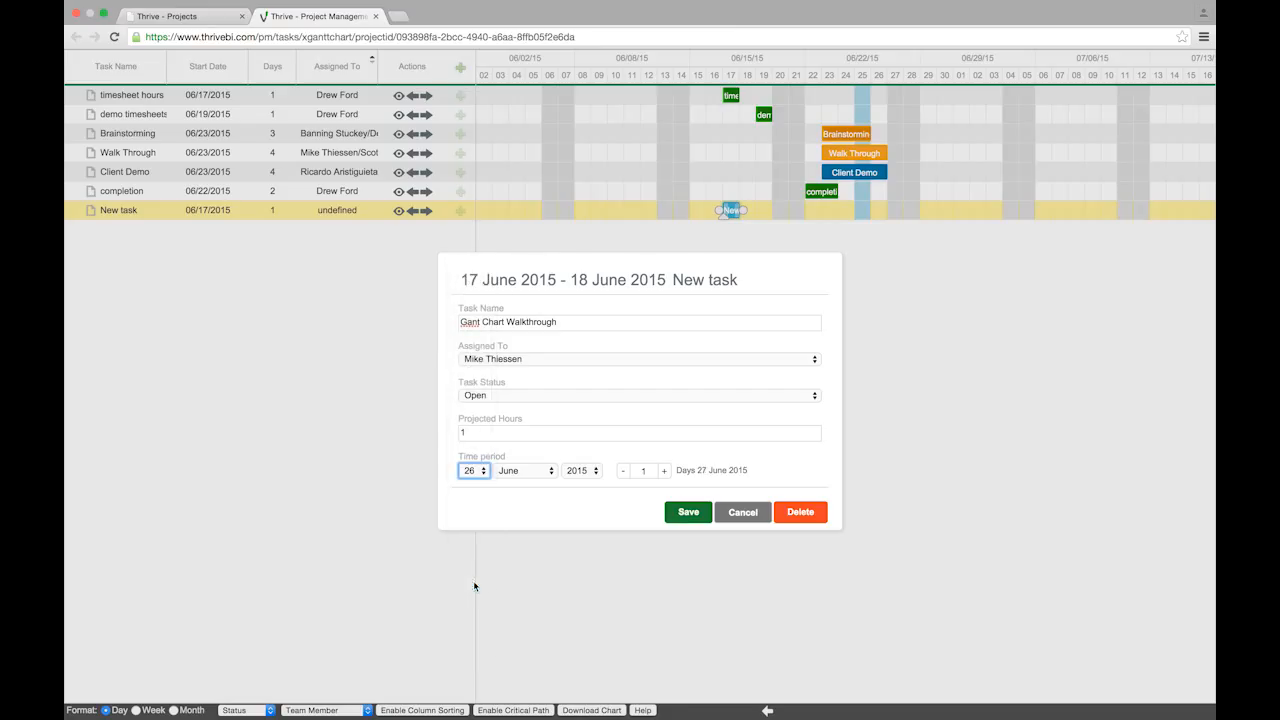
left_click(689, 512)
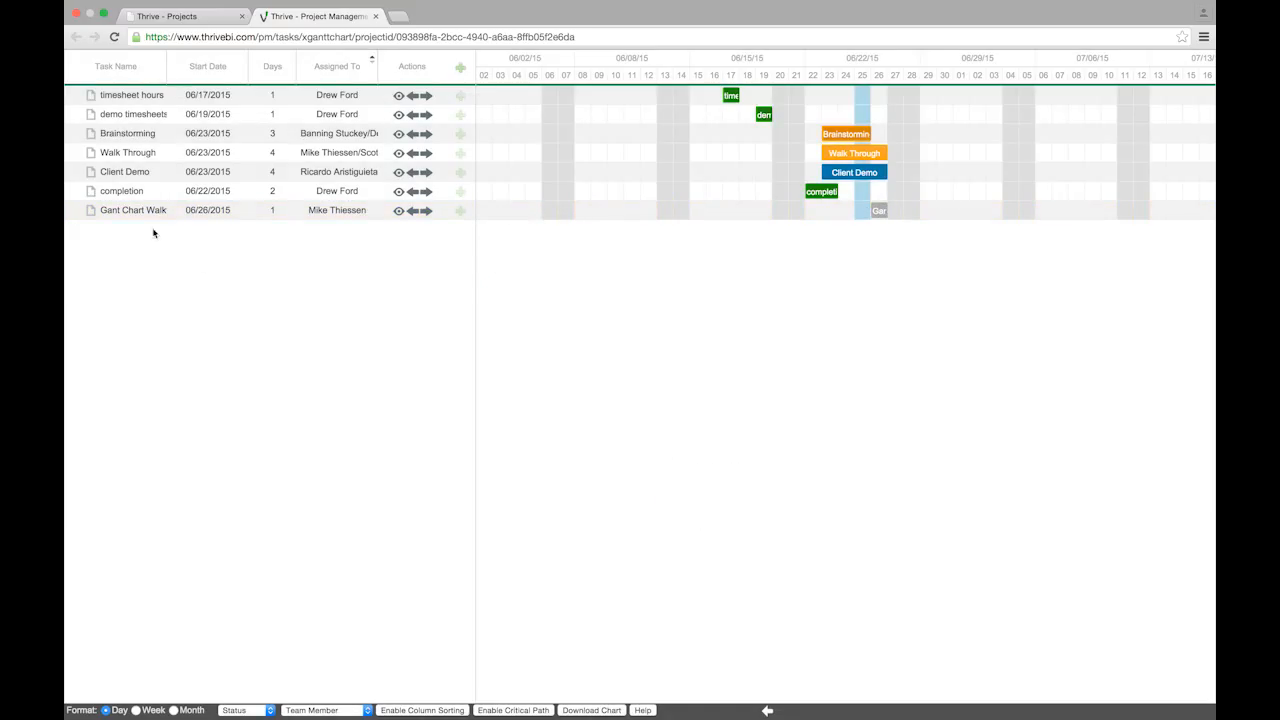
mouse_move(144, 216)
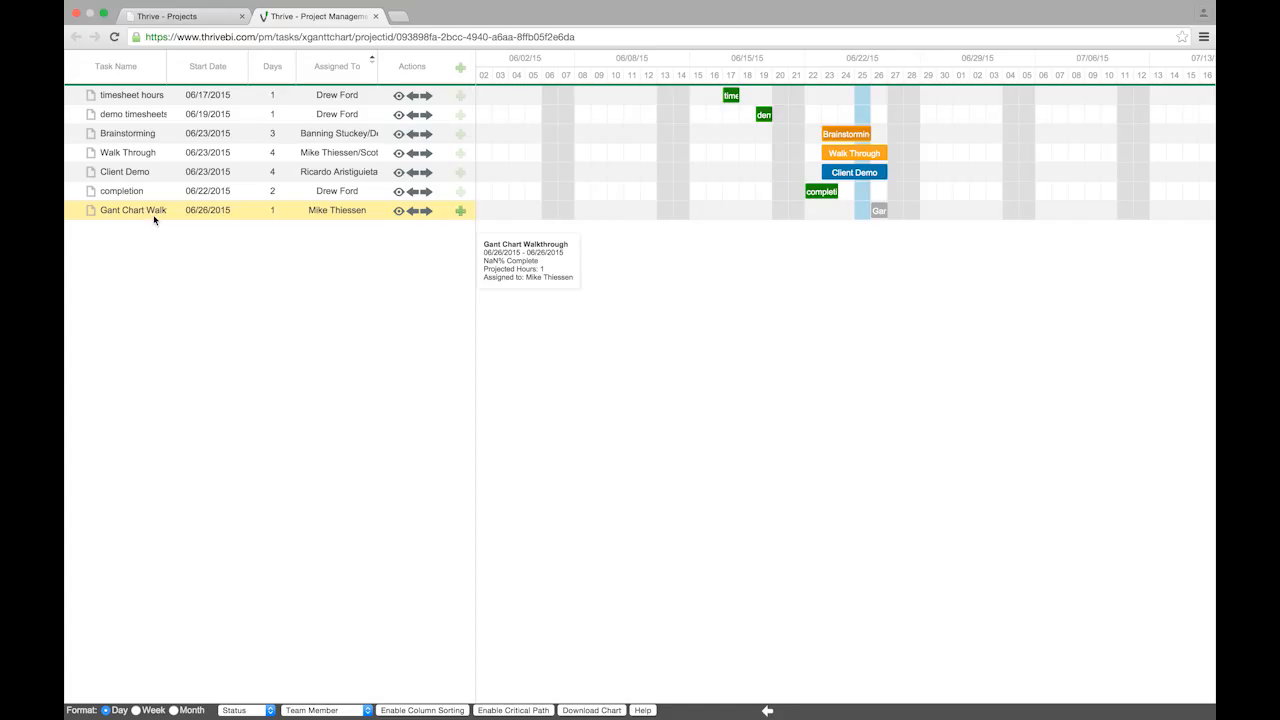
Add the Walkthrough Dependents subtask for another team member: status Open, 1 hour, start day 27
left_click(461, 212)
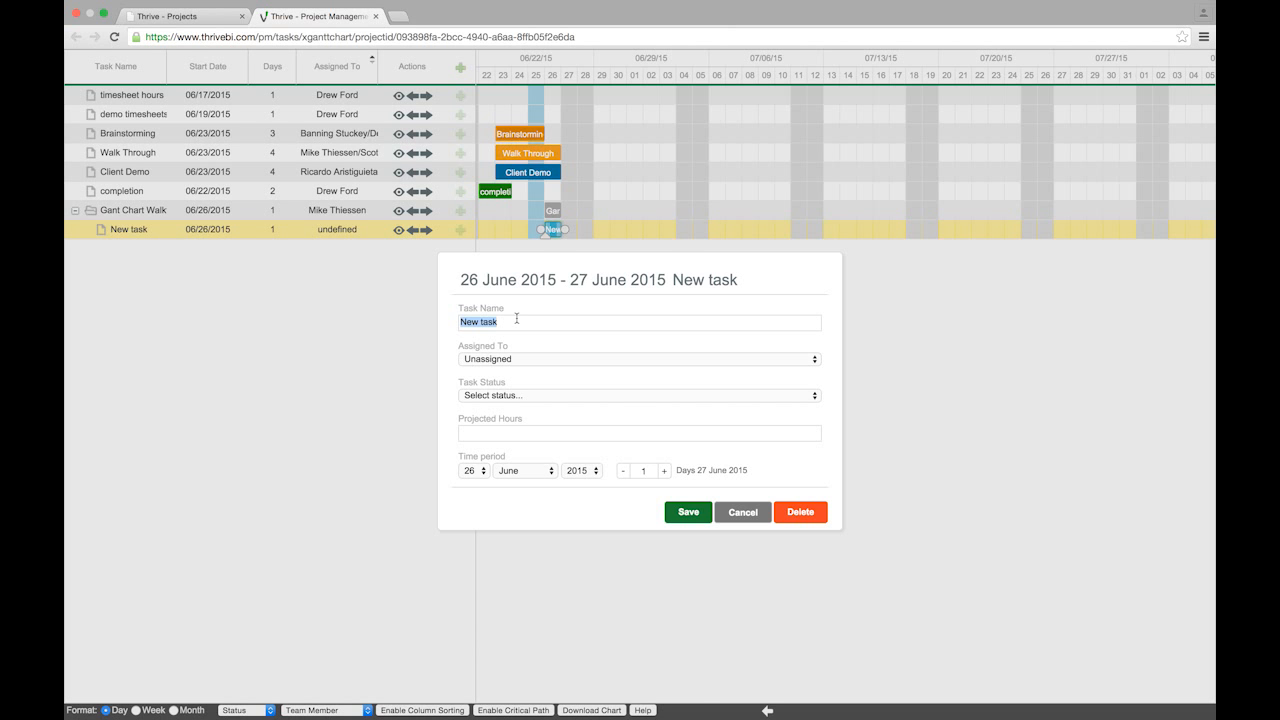
type("Test")
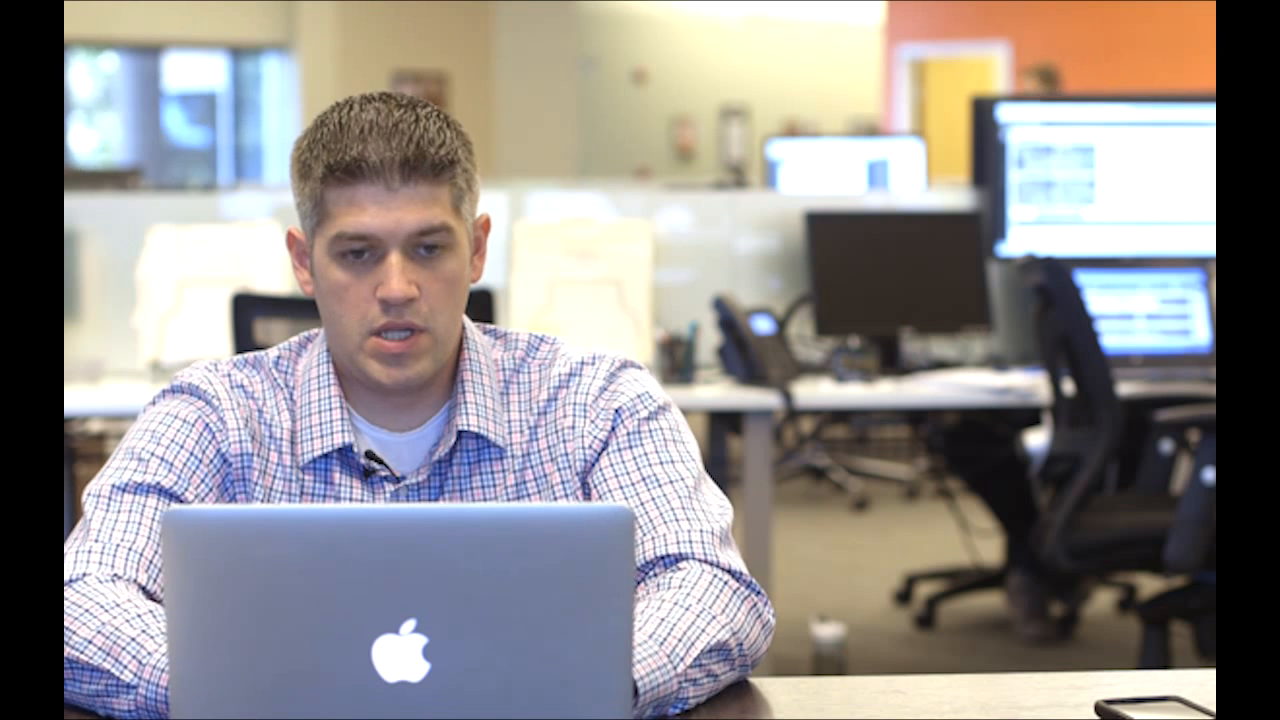
left_click(548, 358)
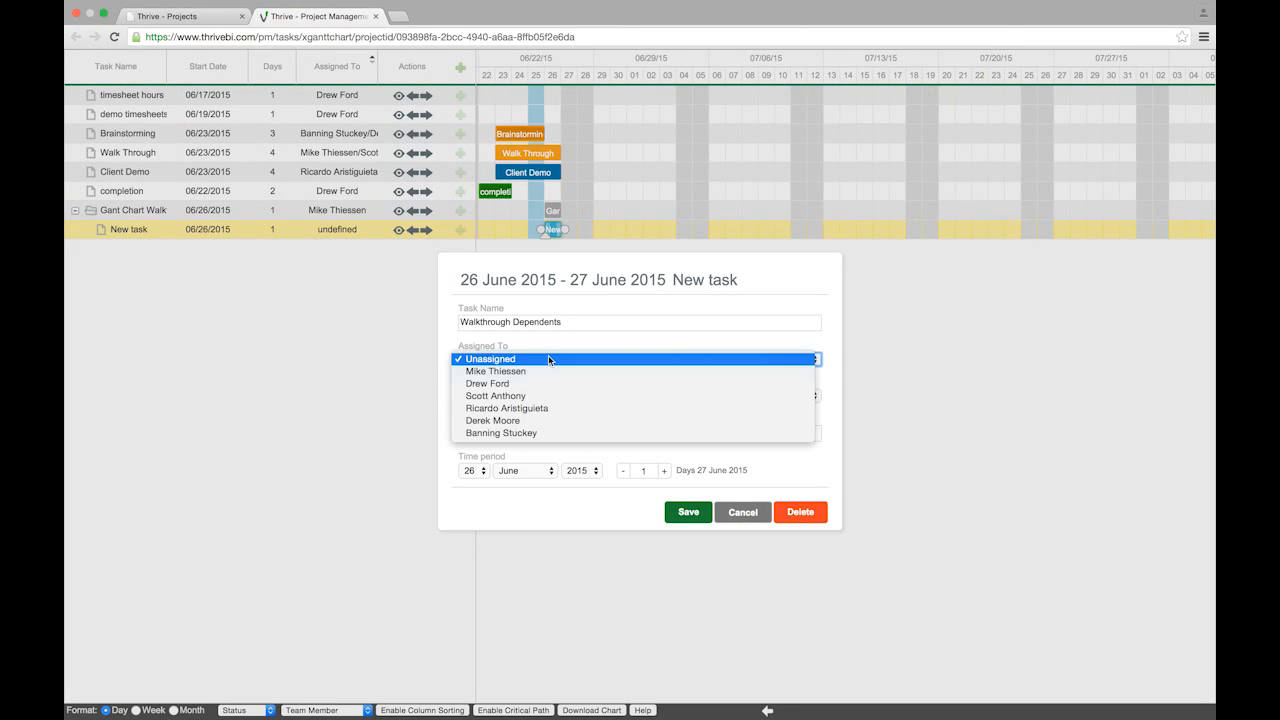
left_click(546, 382)
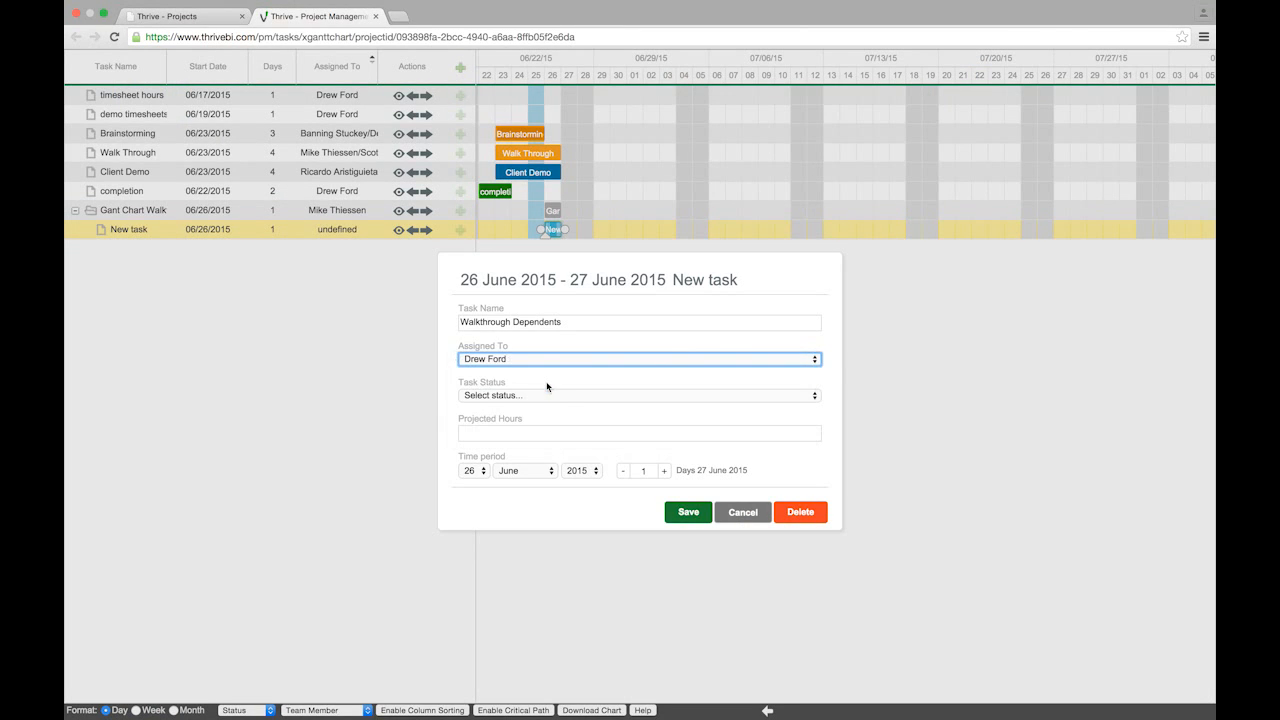
left_click(570, 398)
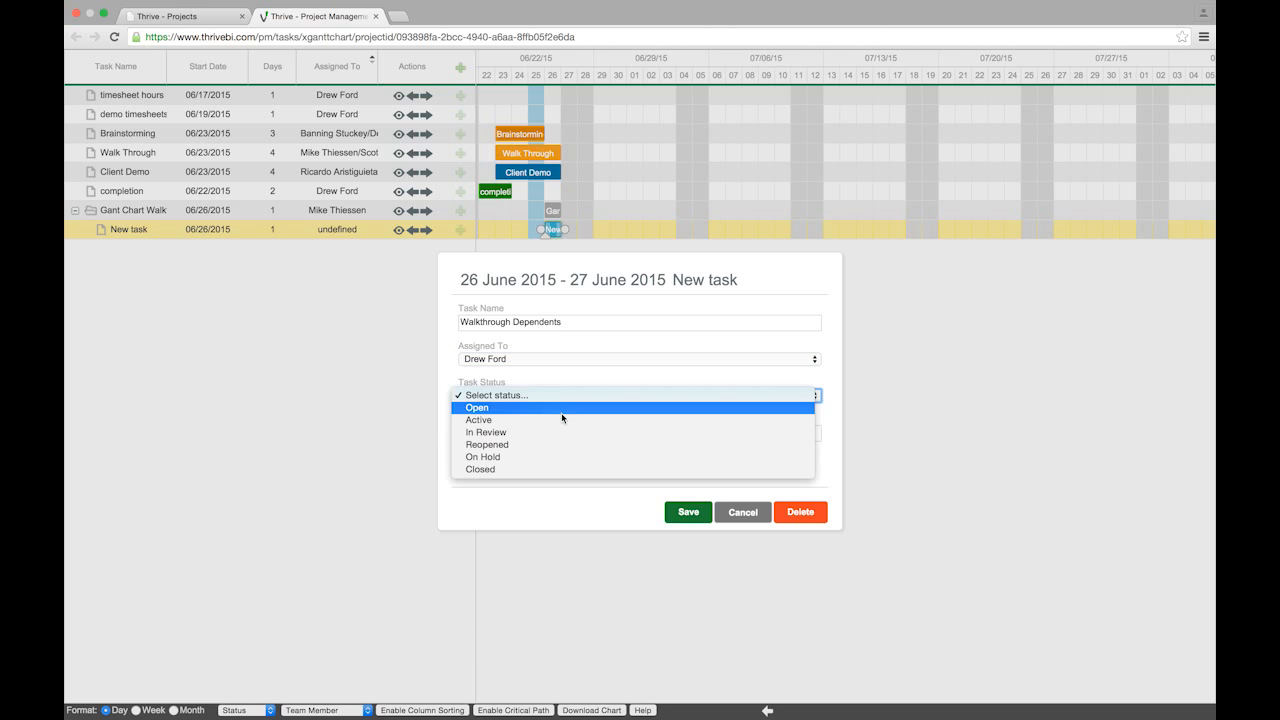
left_click(562, 413)
left_click(560, 434)
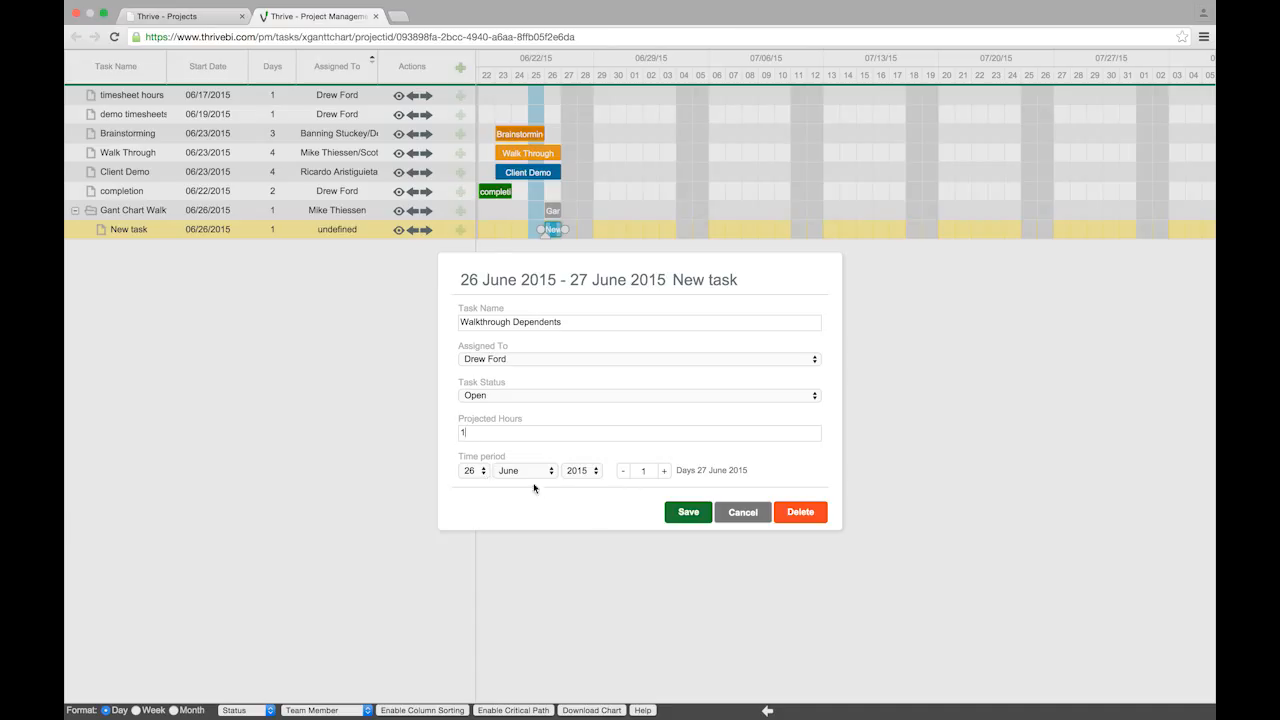
left_click(484, 472)
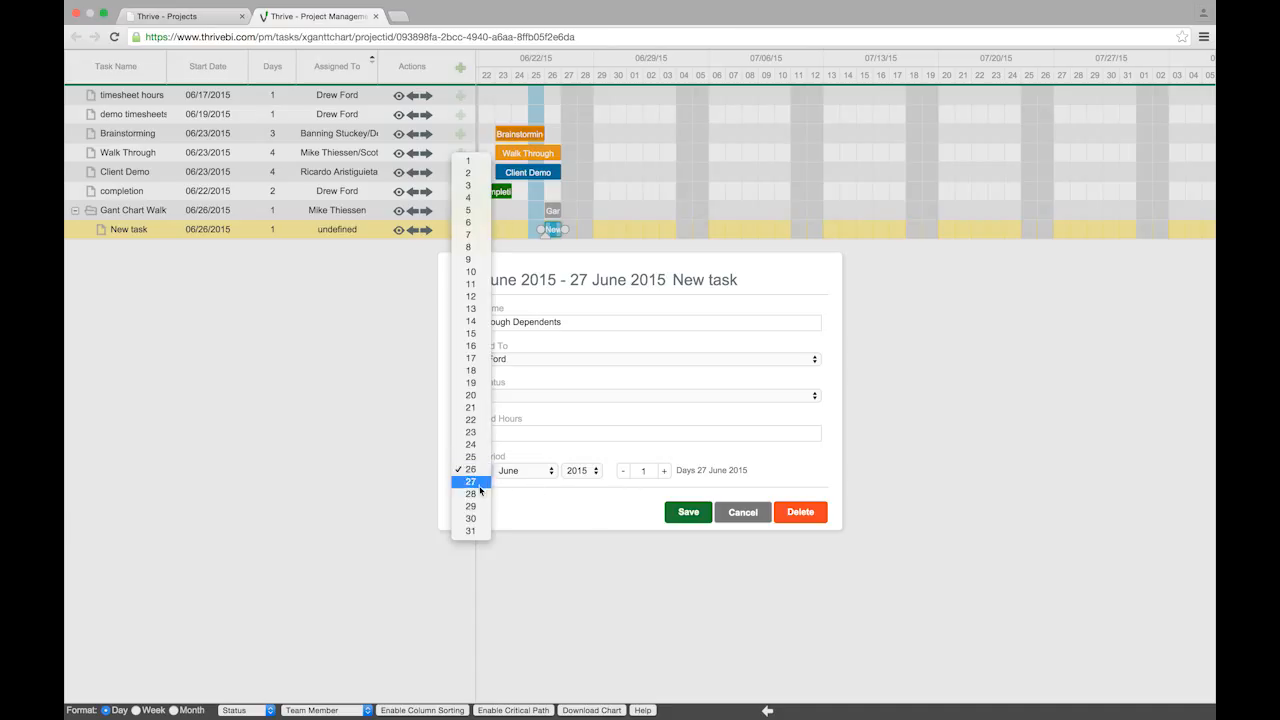
left_click(483, 487)
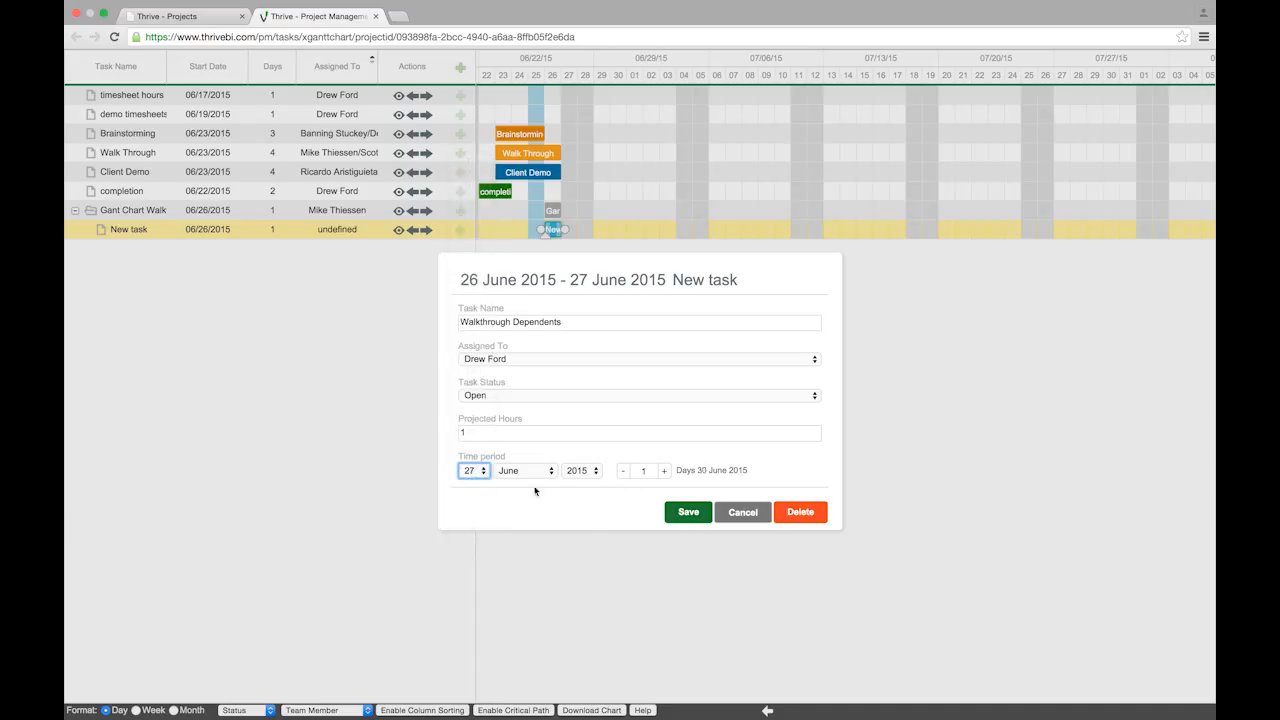
left_click(696, 520)
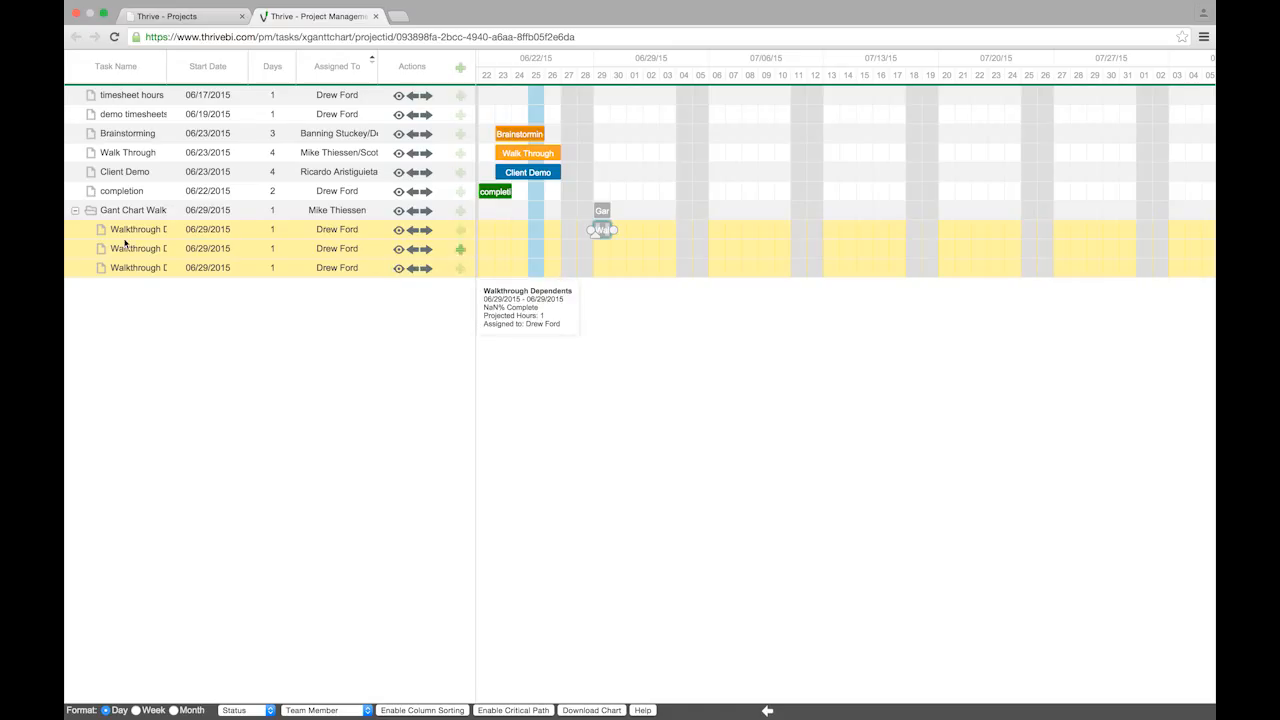
left_click(76, 213)
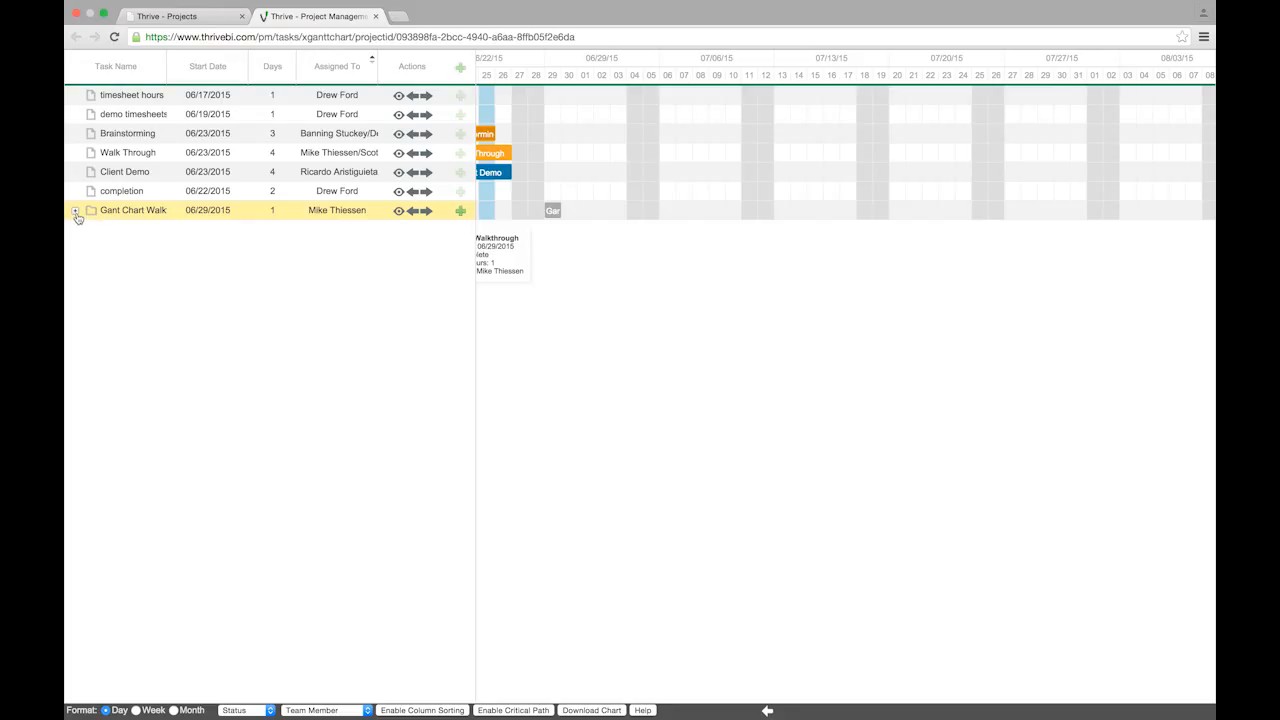
left_click(76, 213)
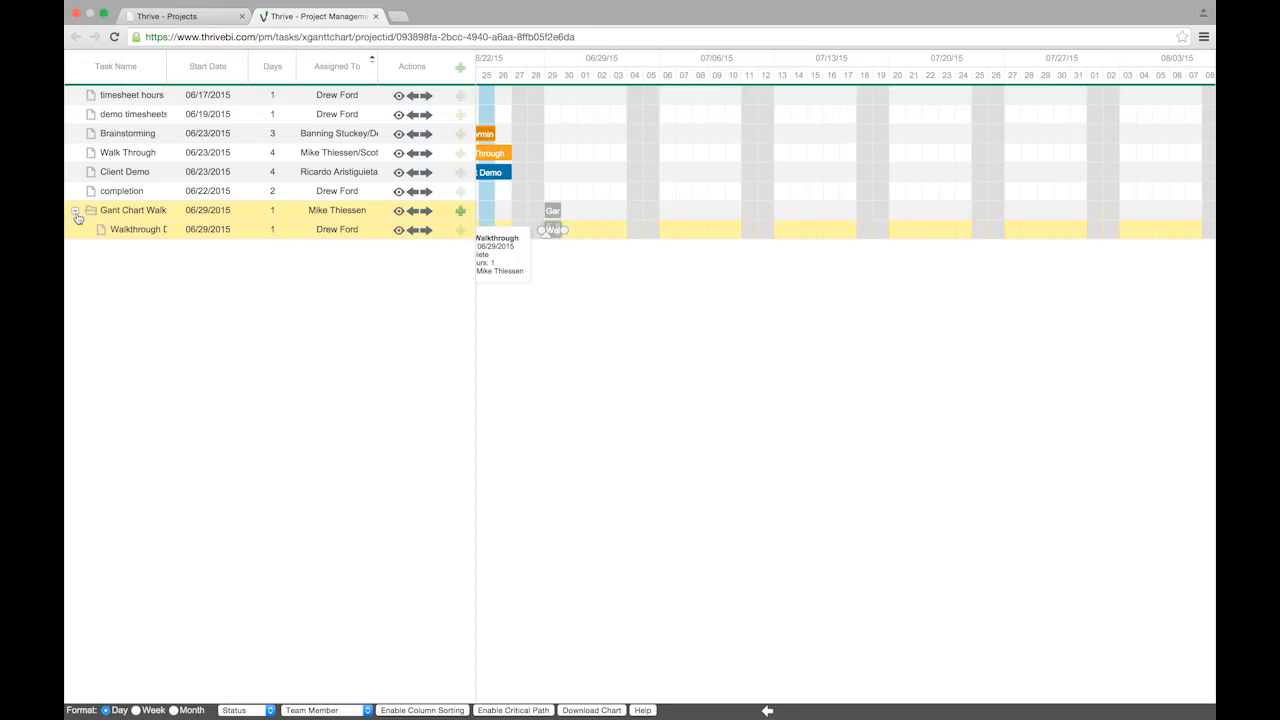
left_click(76, 213)
left_click(76, 213)
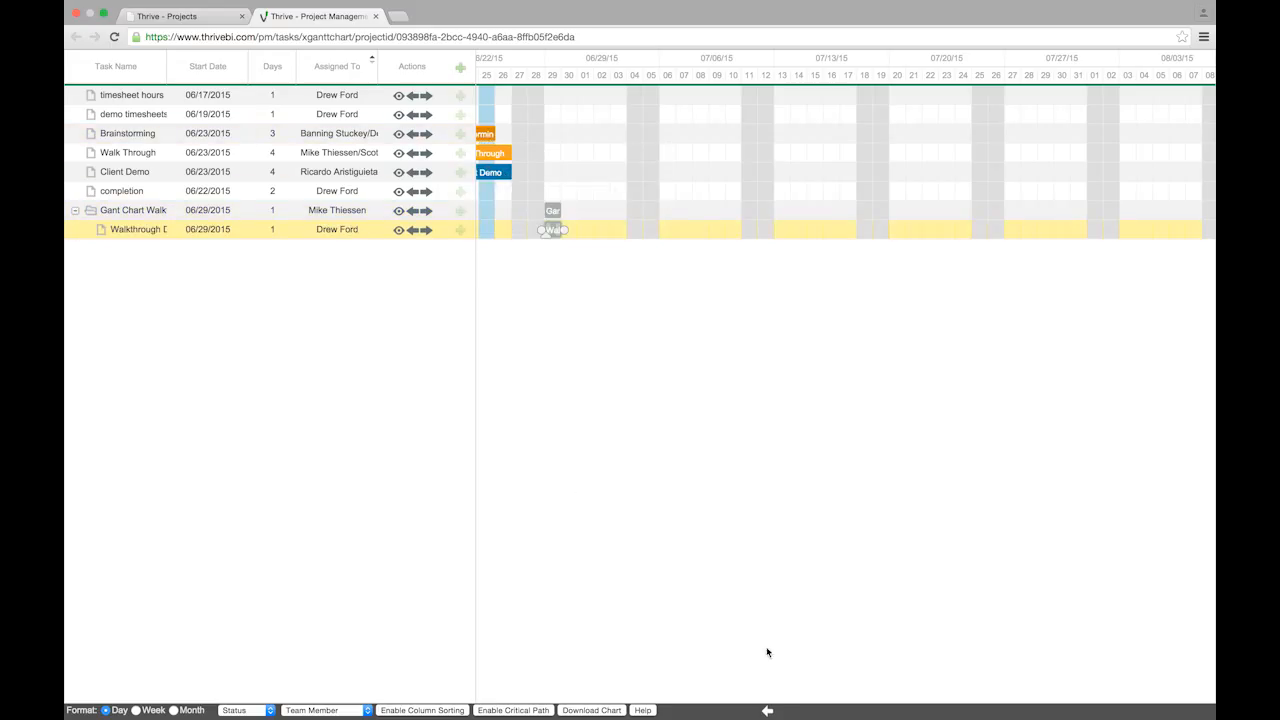
left_click(171, 136)
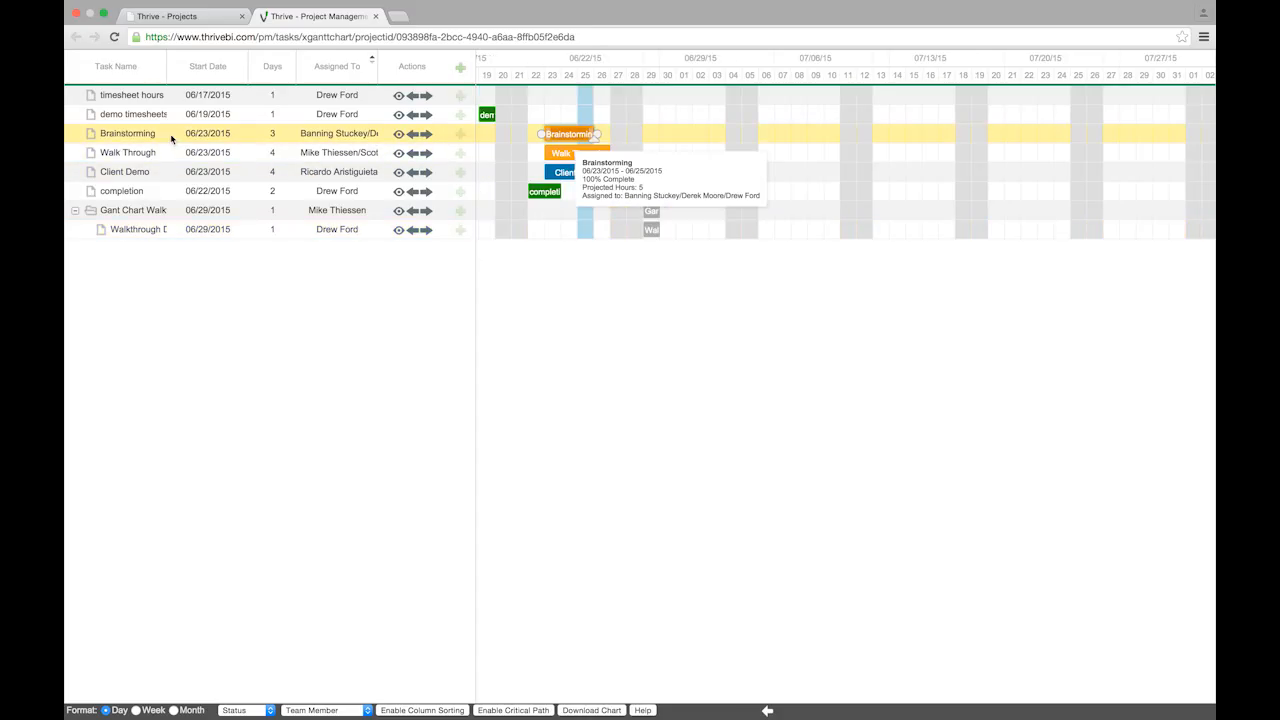
left_click(396, 135)
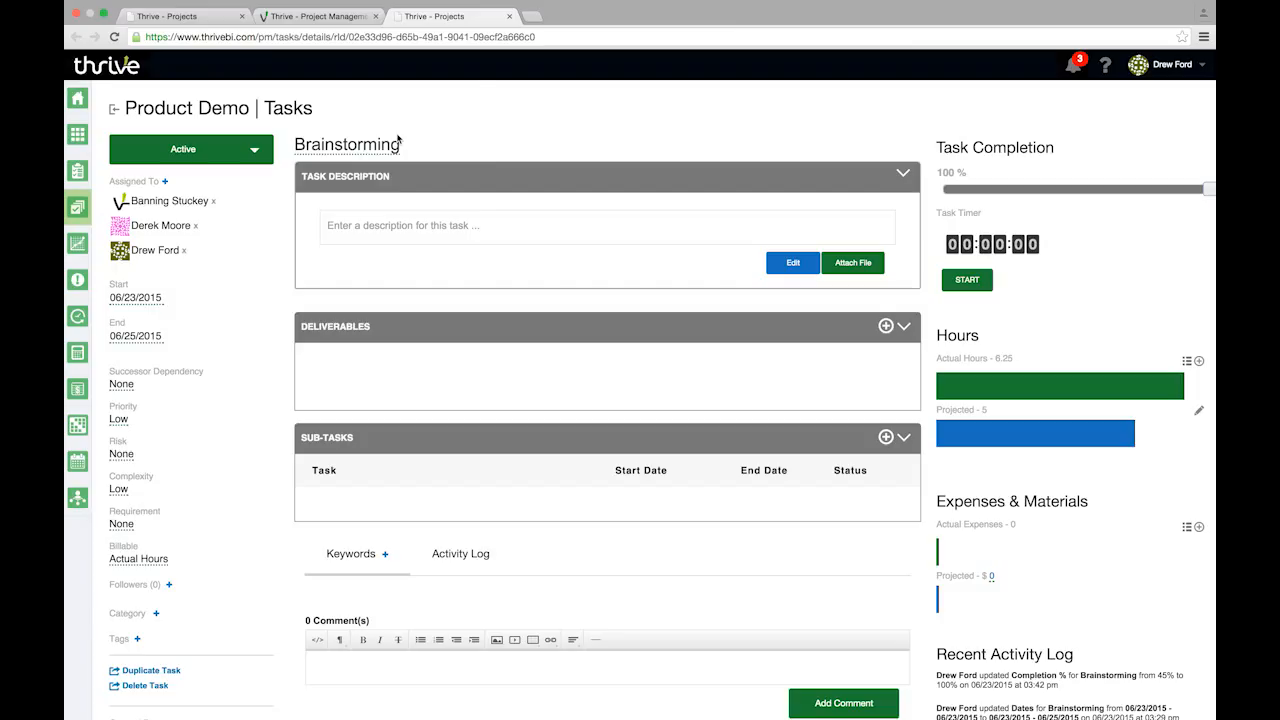
left_click(510, 17)
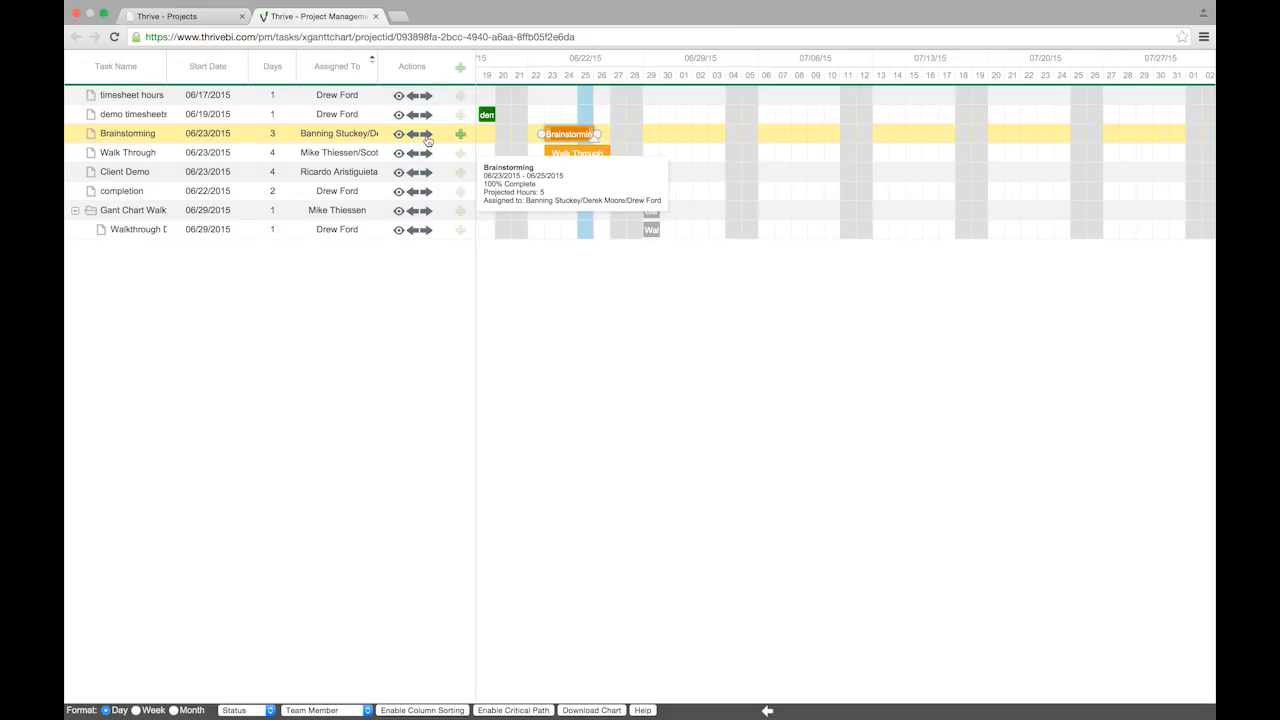
Indent and outdent Brainstorming, then reorder: Brainstorming first, timesheet hours below completion, Client Demo above Walk Through
left_click(427, 139)
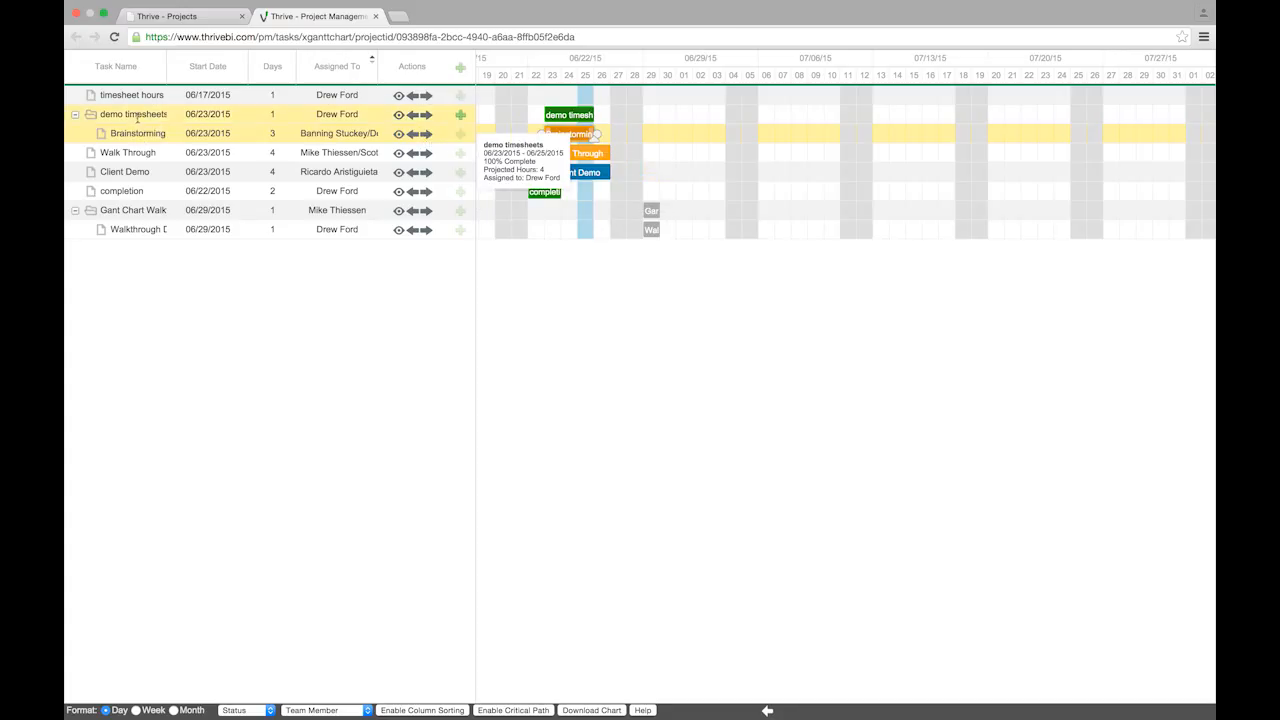
left_click(411, 140)
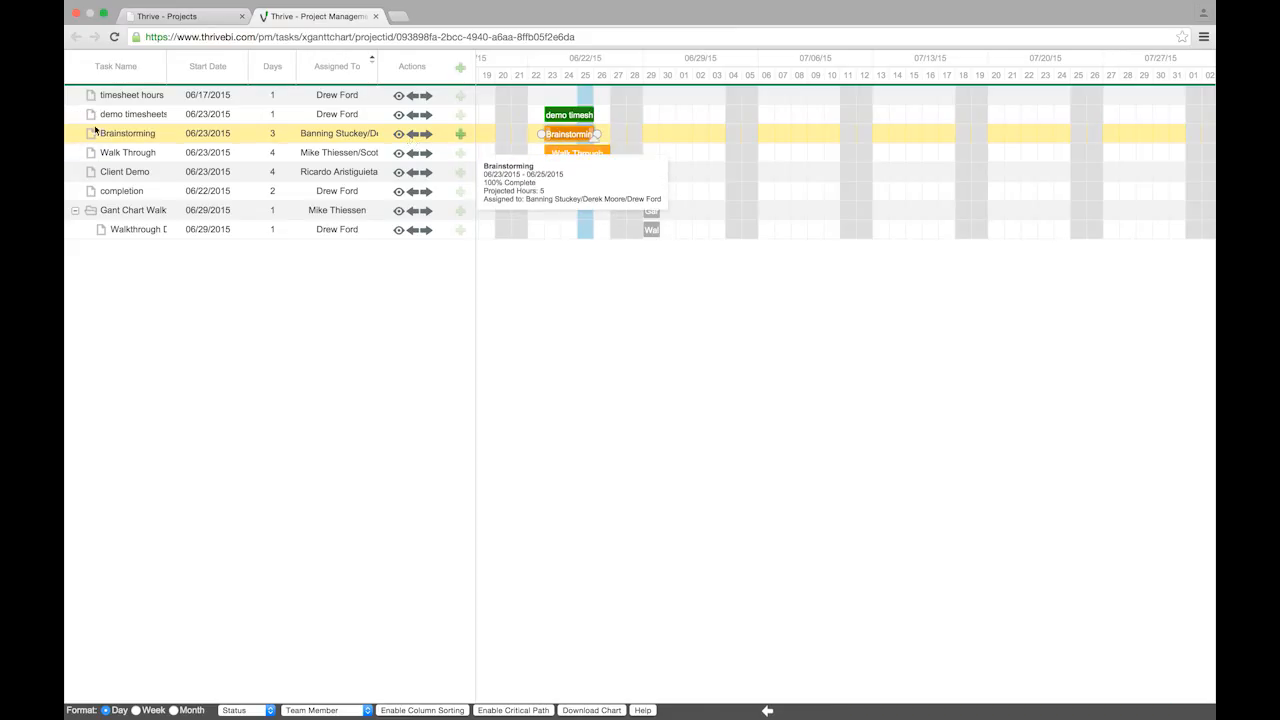
left_click_drag(113, 143, 127, 92)
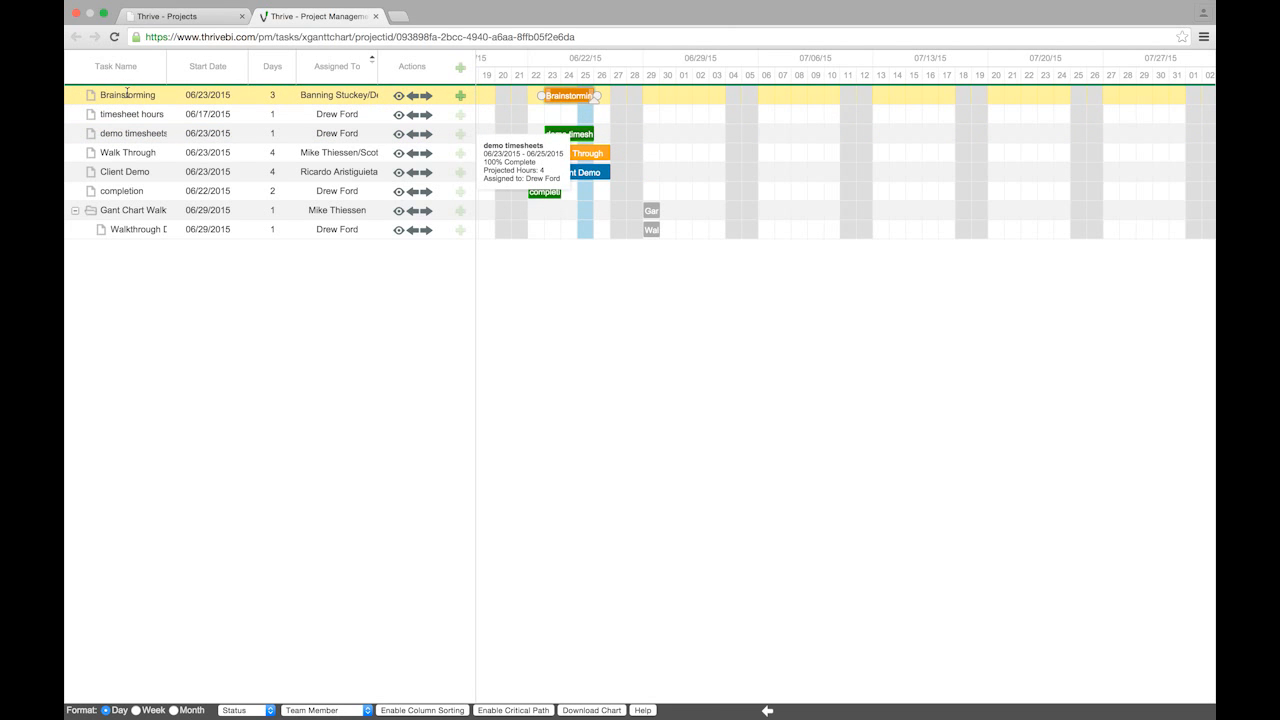
left_click_drag(130, 114, 129, 188)
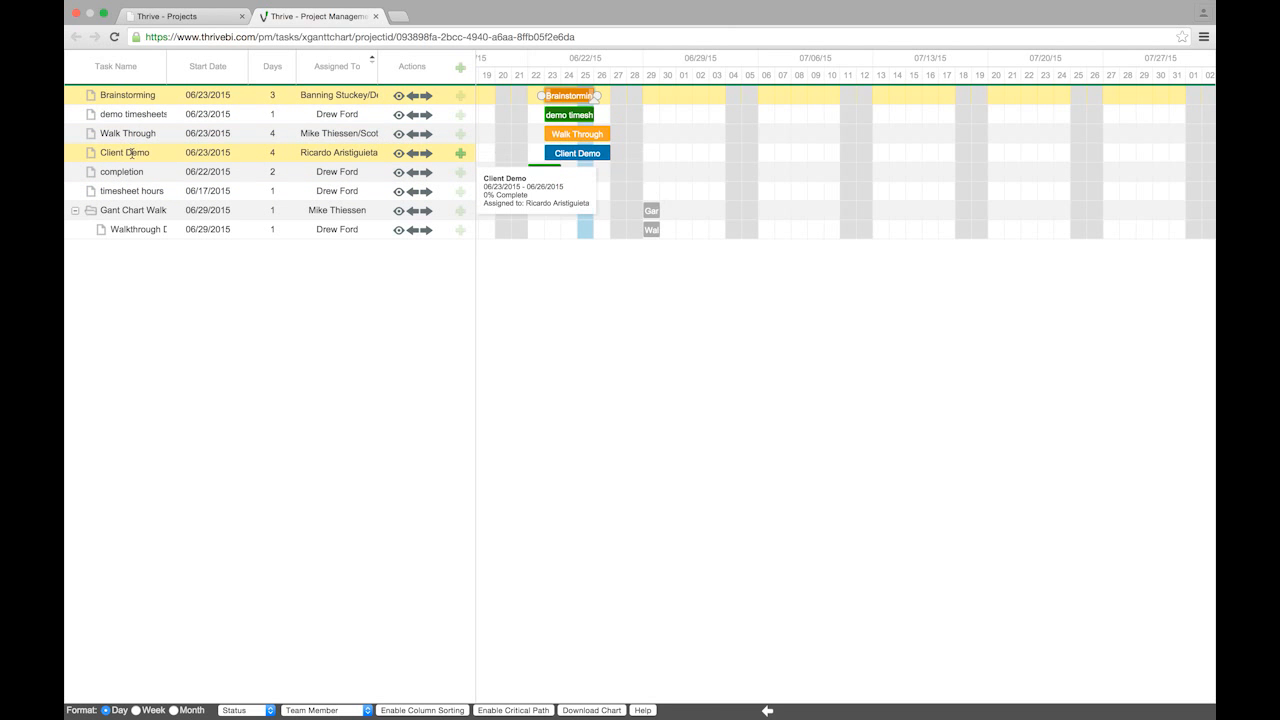
mouse_move(132, 152)
left_mouse_down()
mouse_move(132, 121)
mouse_move(136, 131)
left_mouse_up()
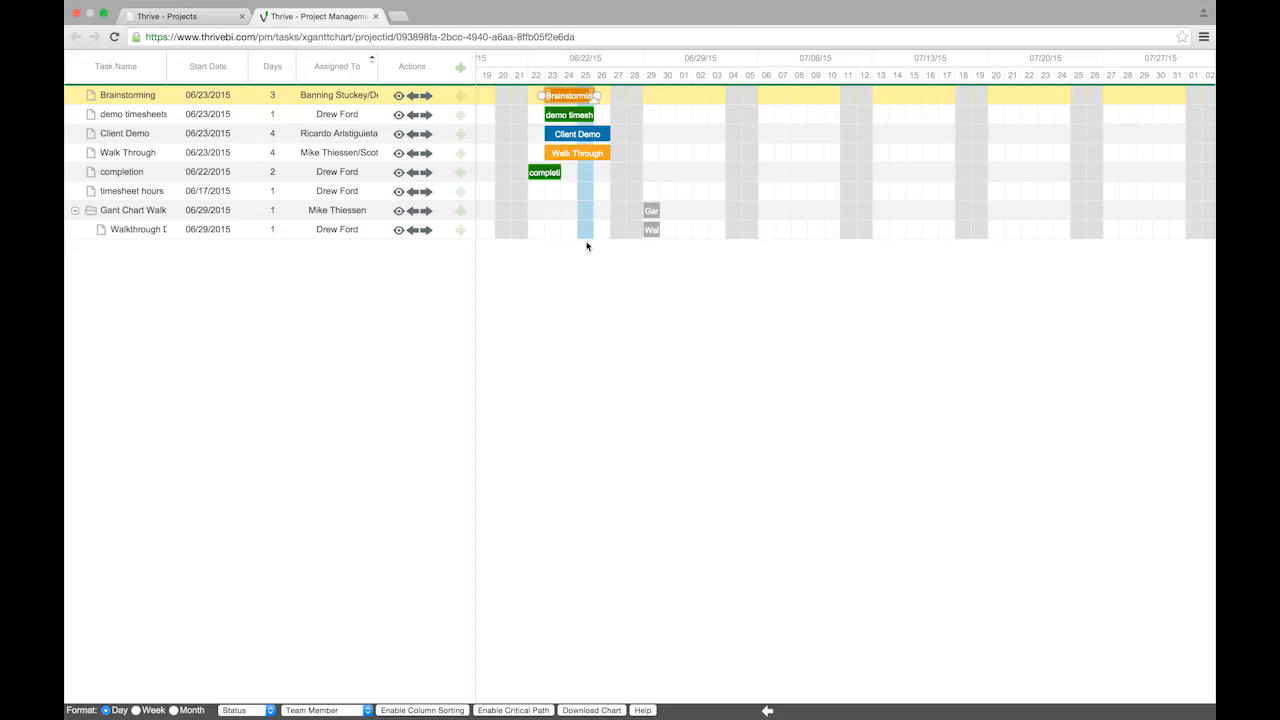
Hide the task list and stretch the Brainstorming bar to end on 07/02/2015
left_click(767, 711)
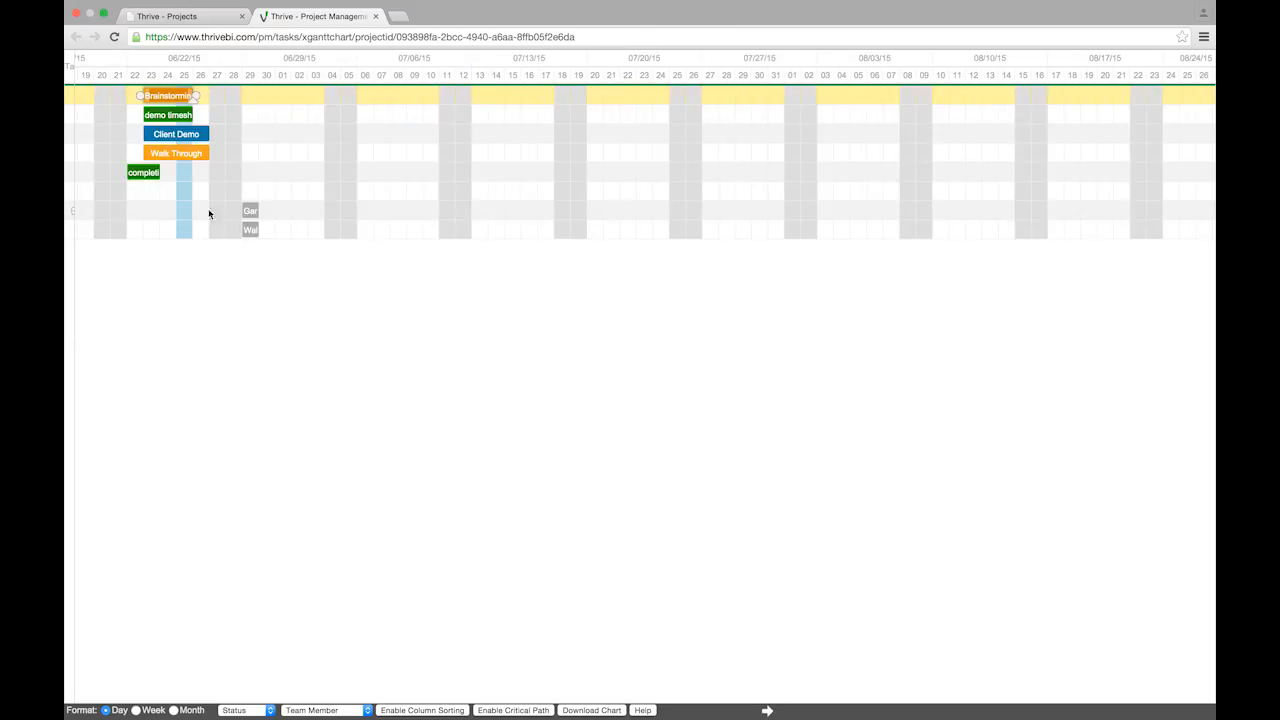
mouse_move(192, 97)
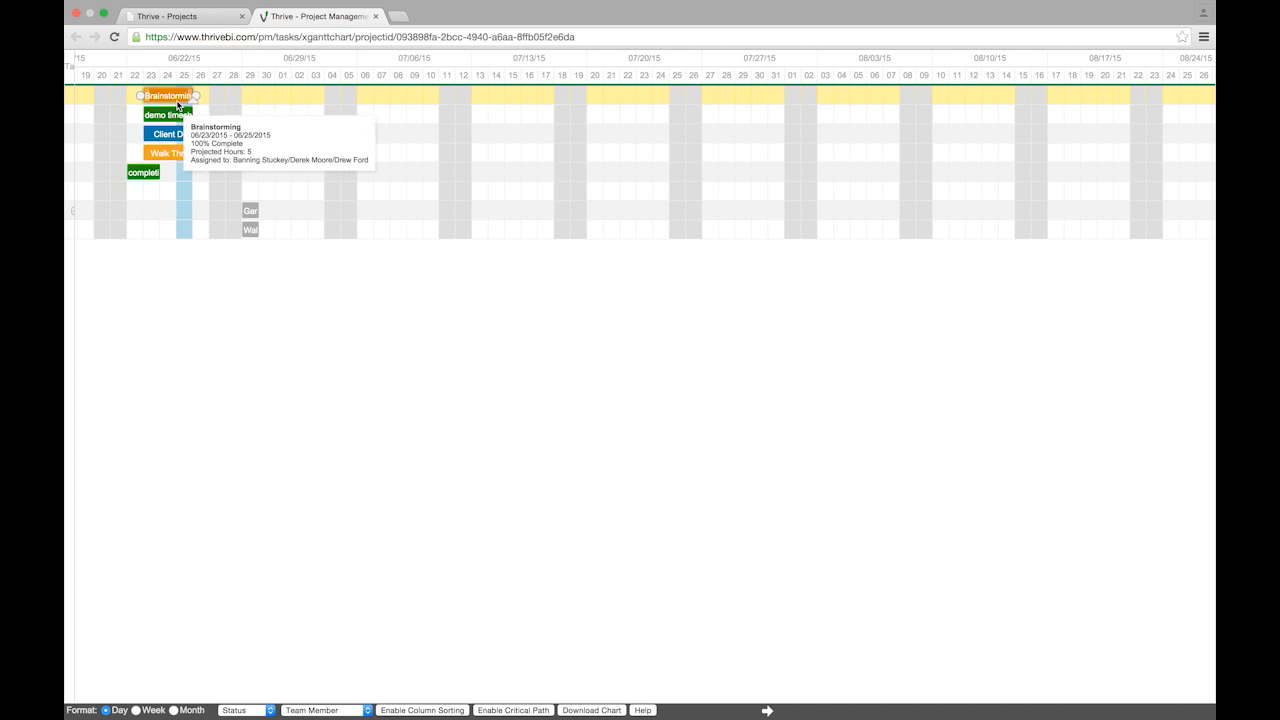
left_click_drag(189, 93, 288, 93)
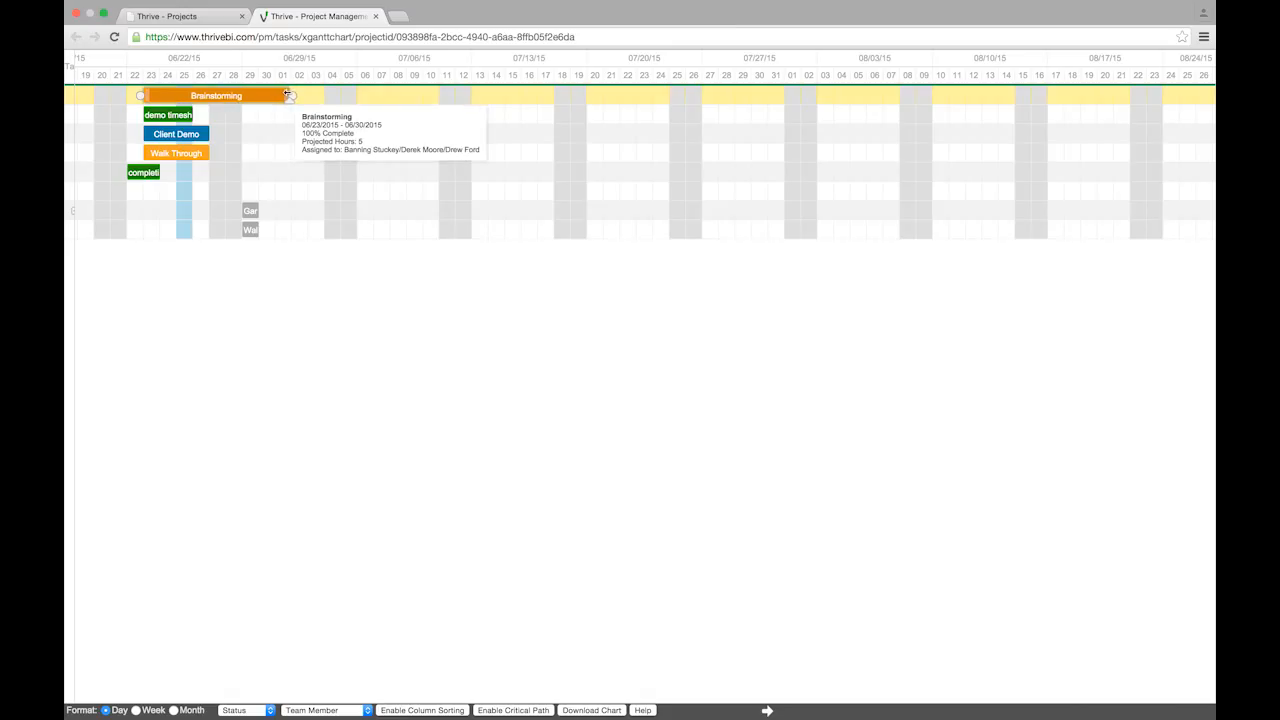
left_click_drag(288, 93, 302, 94)
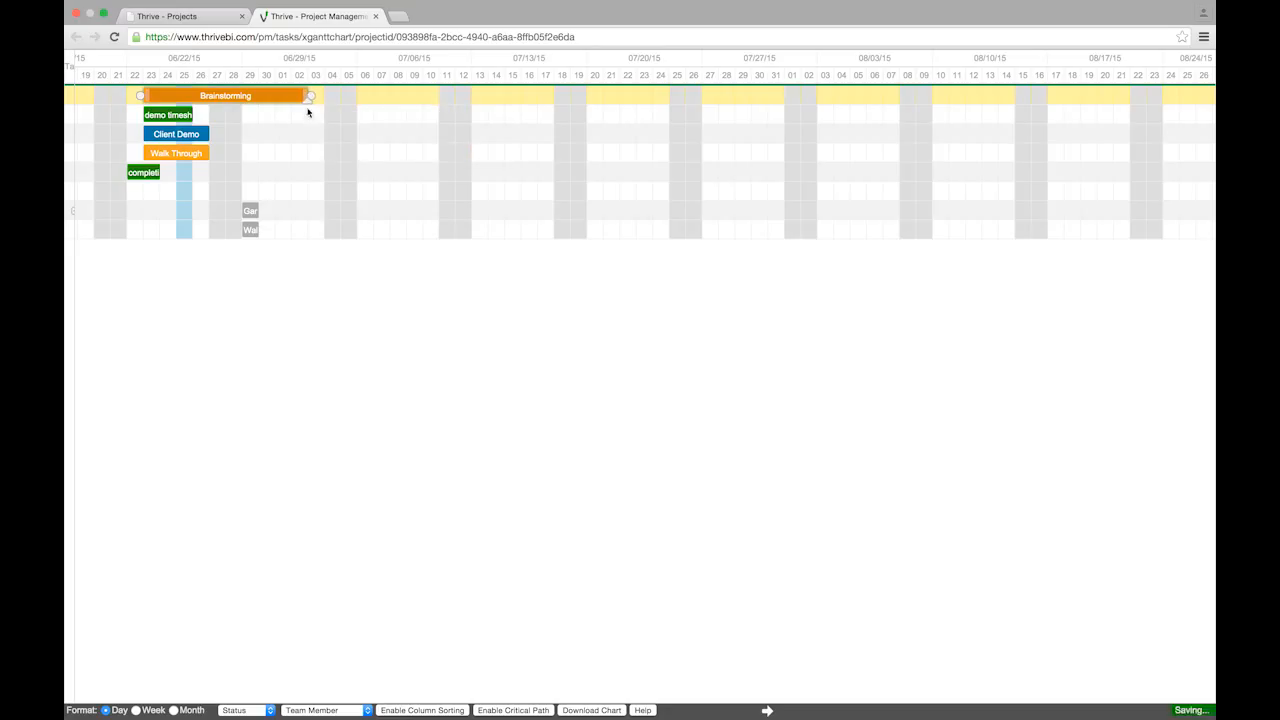
Link Brainstorming's end to demo timesheets, then shift Brainstorming later and back to about 06/22
left_click_drag(313, 100, 196, 115)
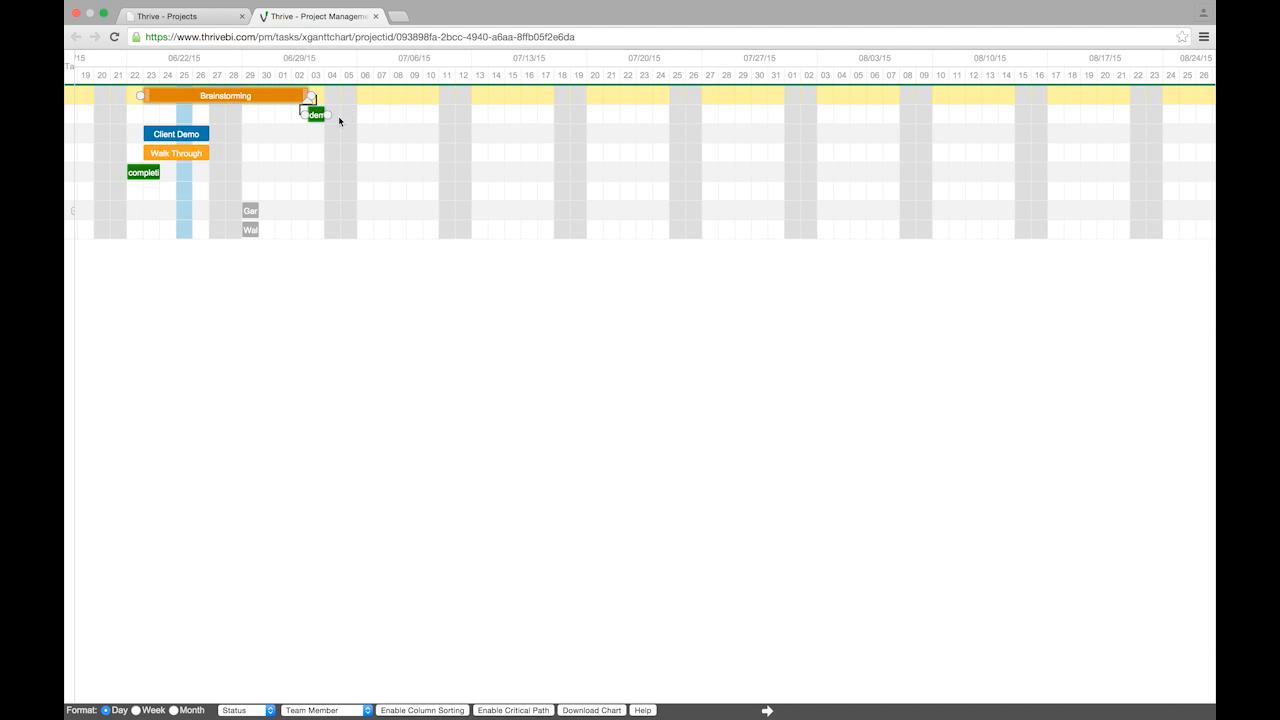
mouse_move(267, 99)
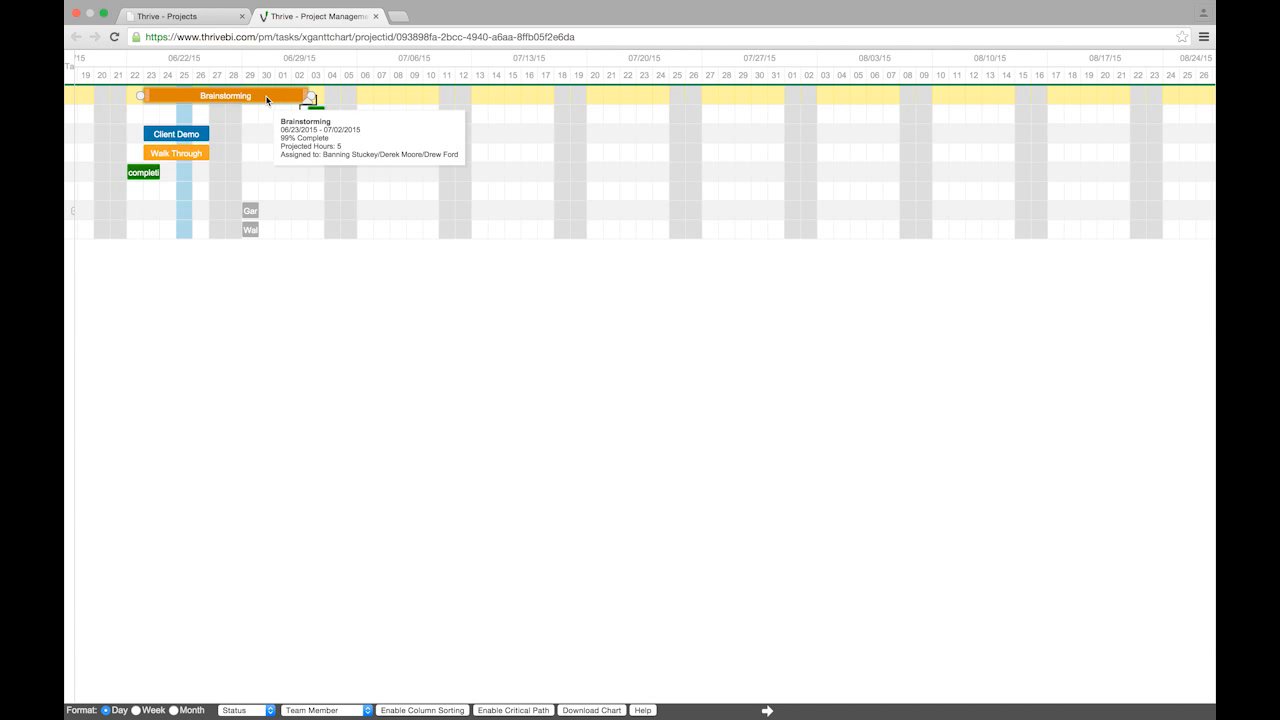
left_click_drag(265, 99, 370, 104)
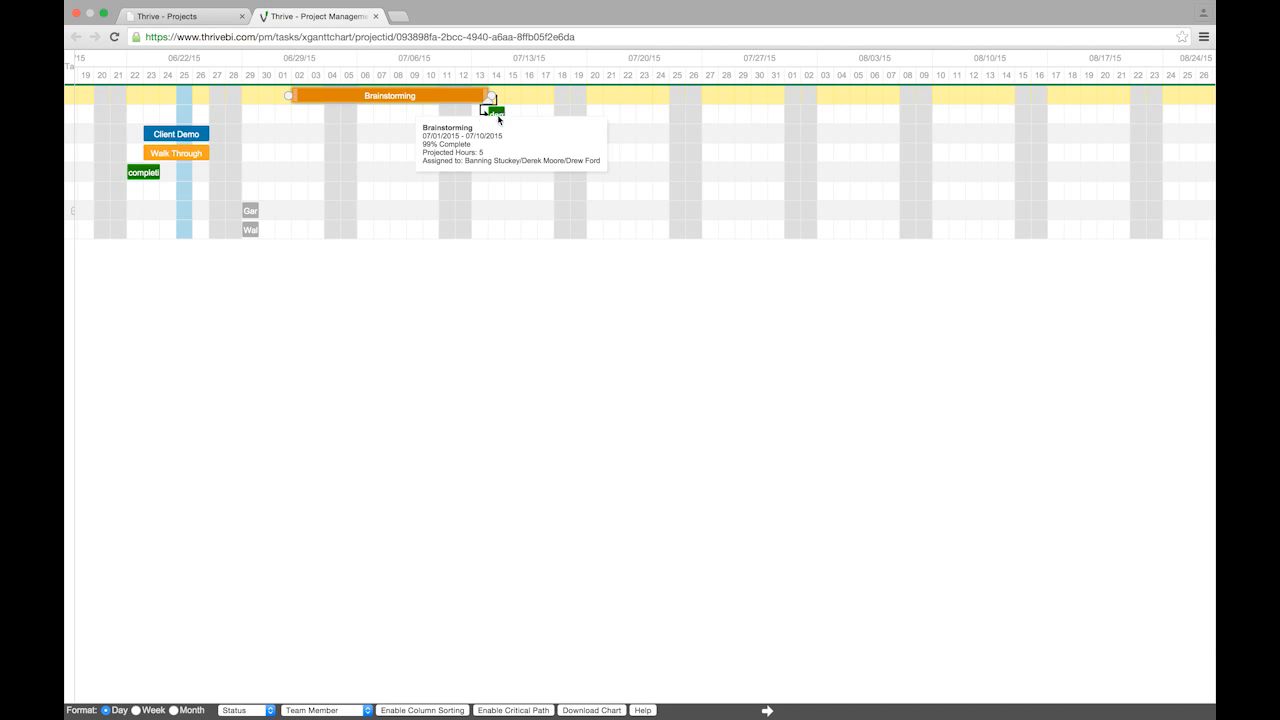
left_click_drag(420, 102, 270, 114)
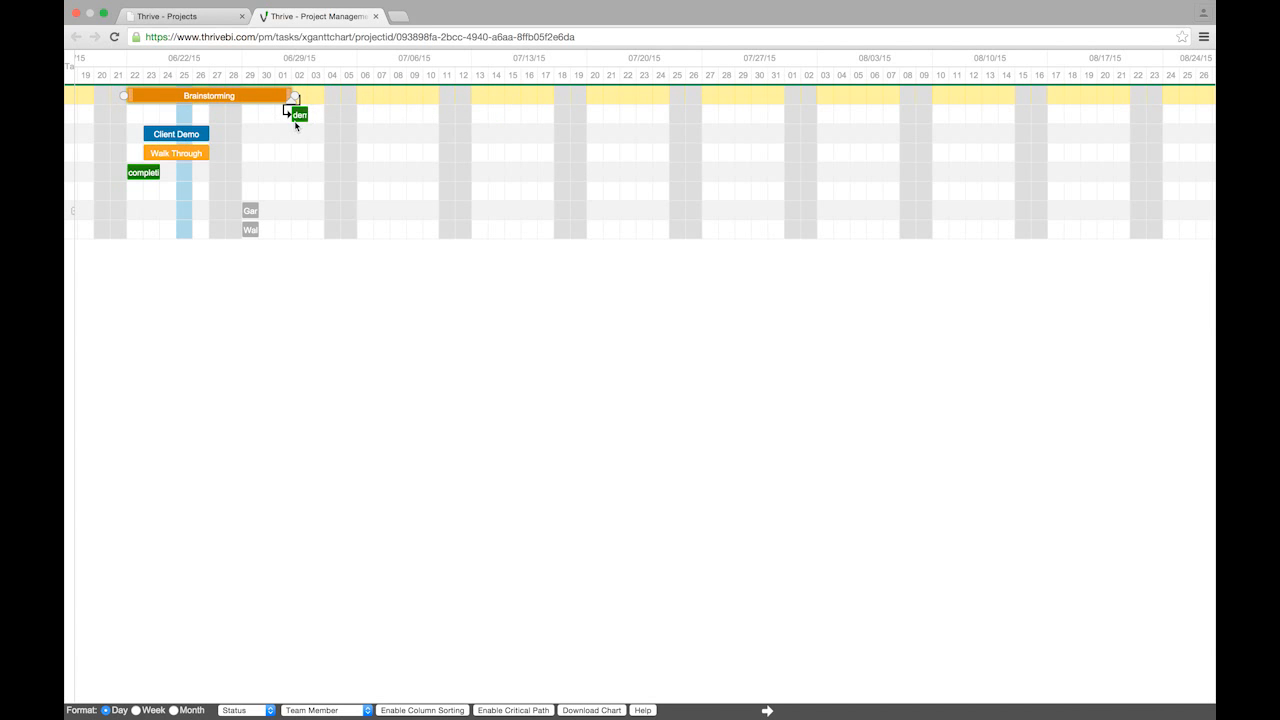
Lengthen demo timesheets and move it to run 07/06/2015 to 07/09/2015
mouse_move(297, 125)
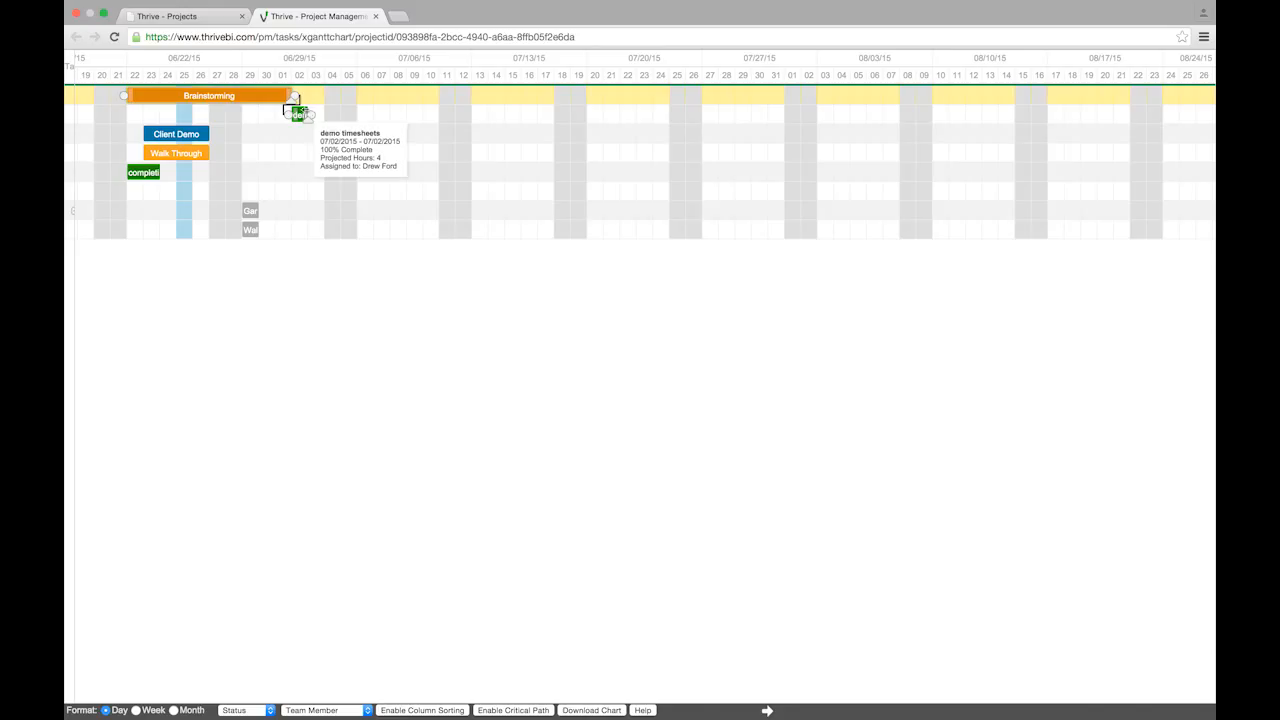
left_click_drag(309, 115, 390, 114)
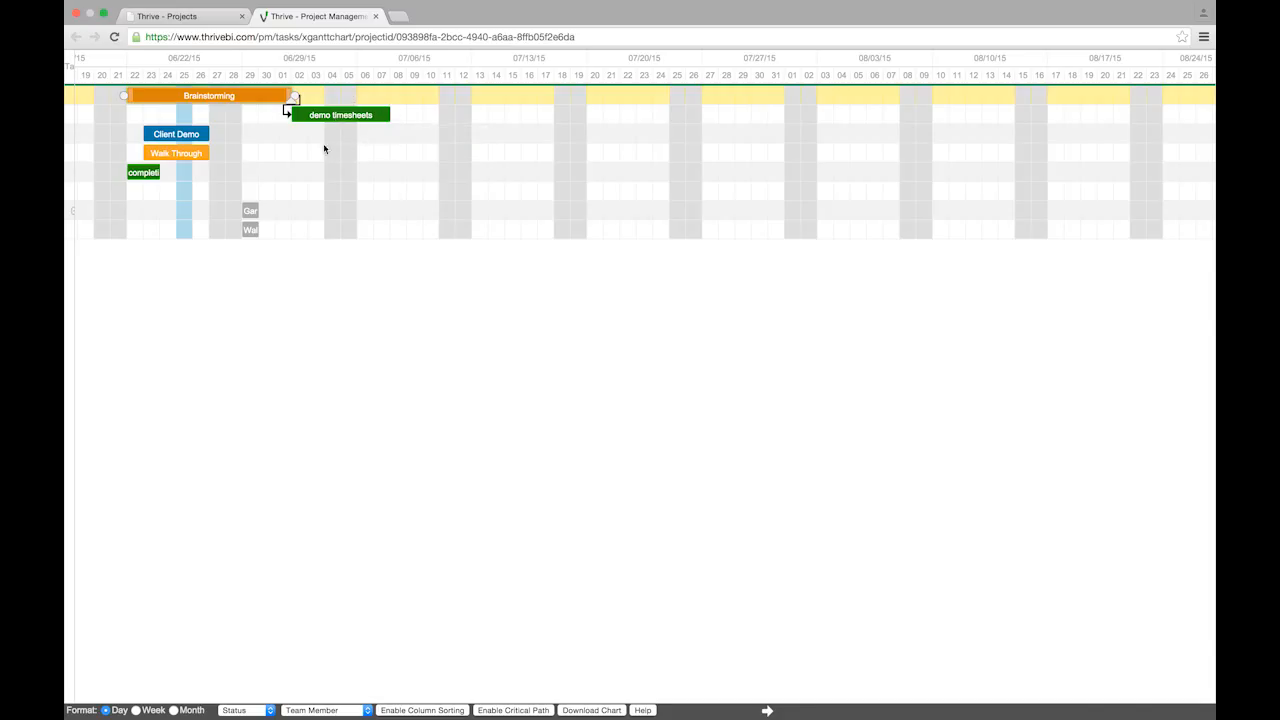
mouse_move(337, 127)
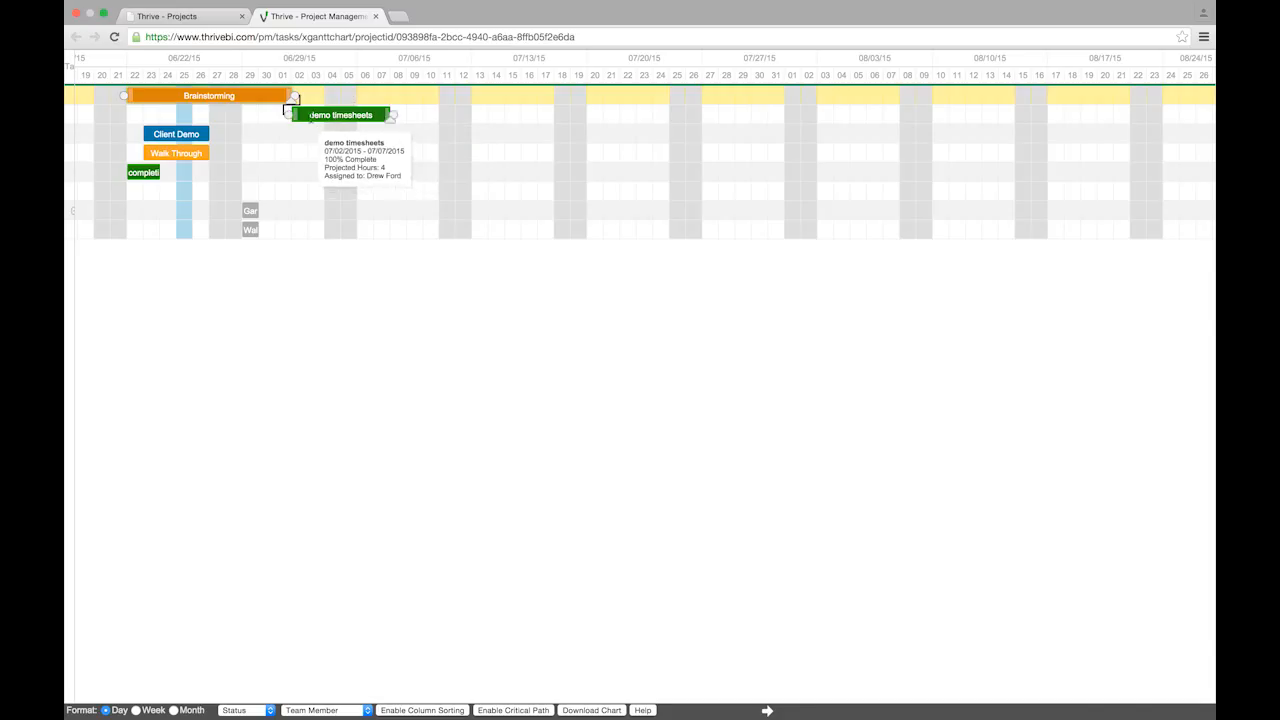
left_click_drag(304, 118, 341, 112)
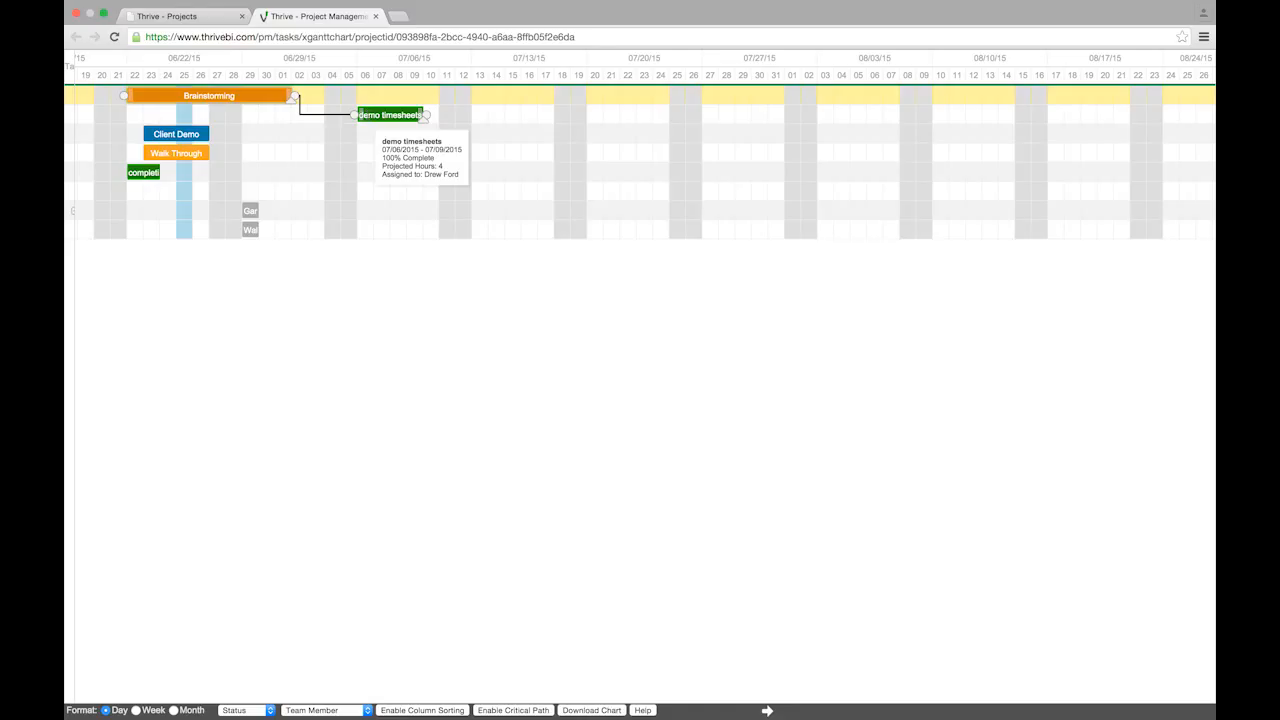
Delete the Brainstorming-to-demo timesheets link and shift Brainstorming to start on 06/24
double_click(305, 117)
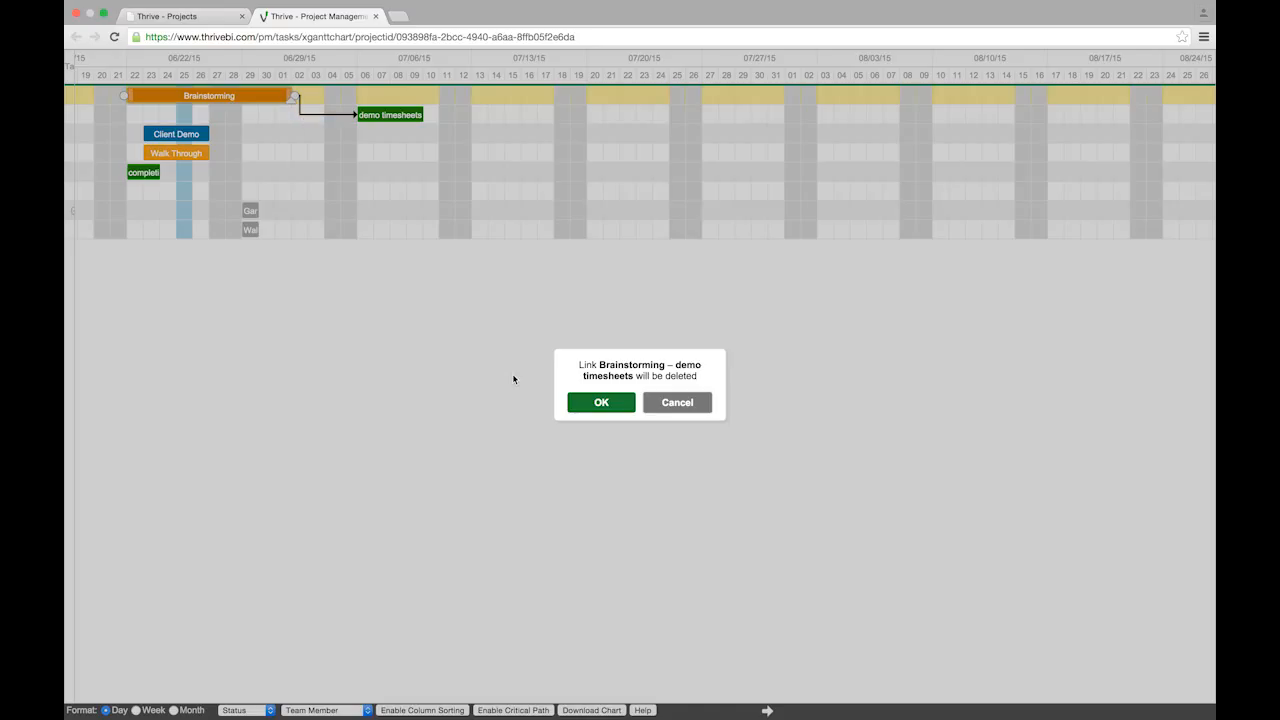
left_click(596, 405)
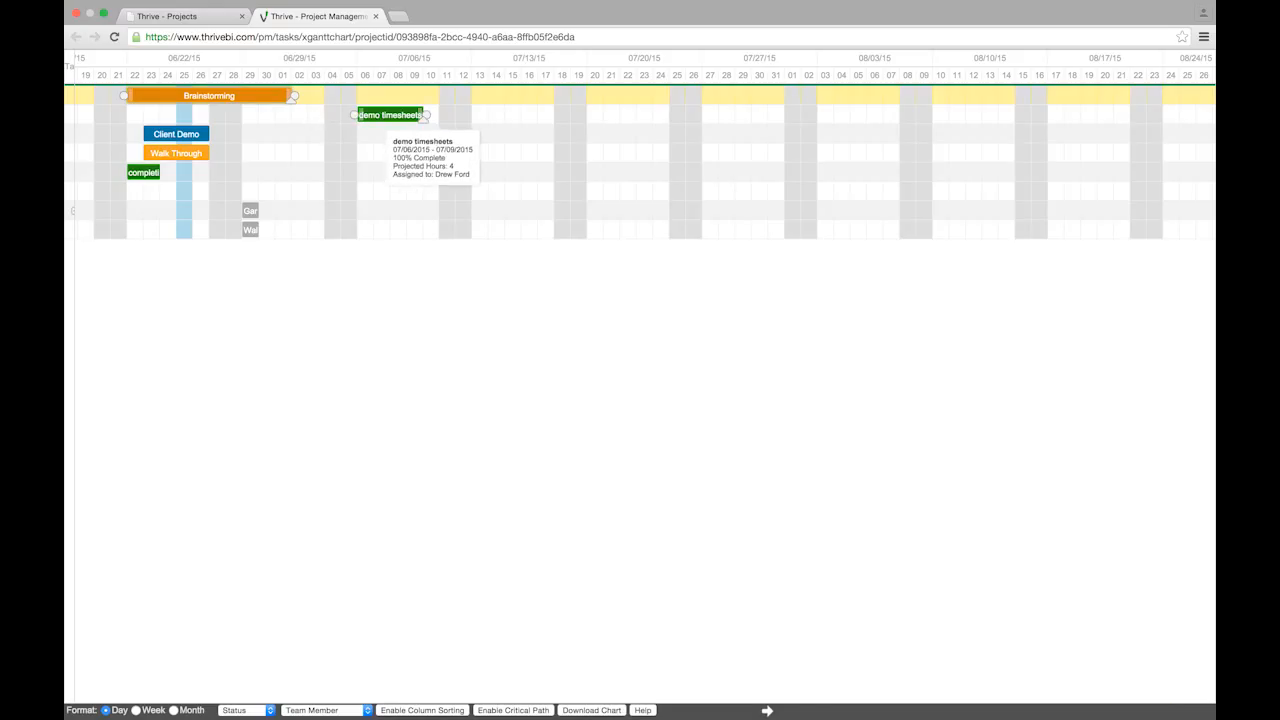
mouse_move(252, 103)
left_click_drag(251, 99, 283, 100)
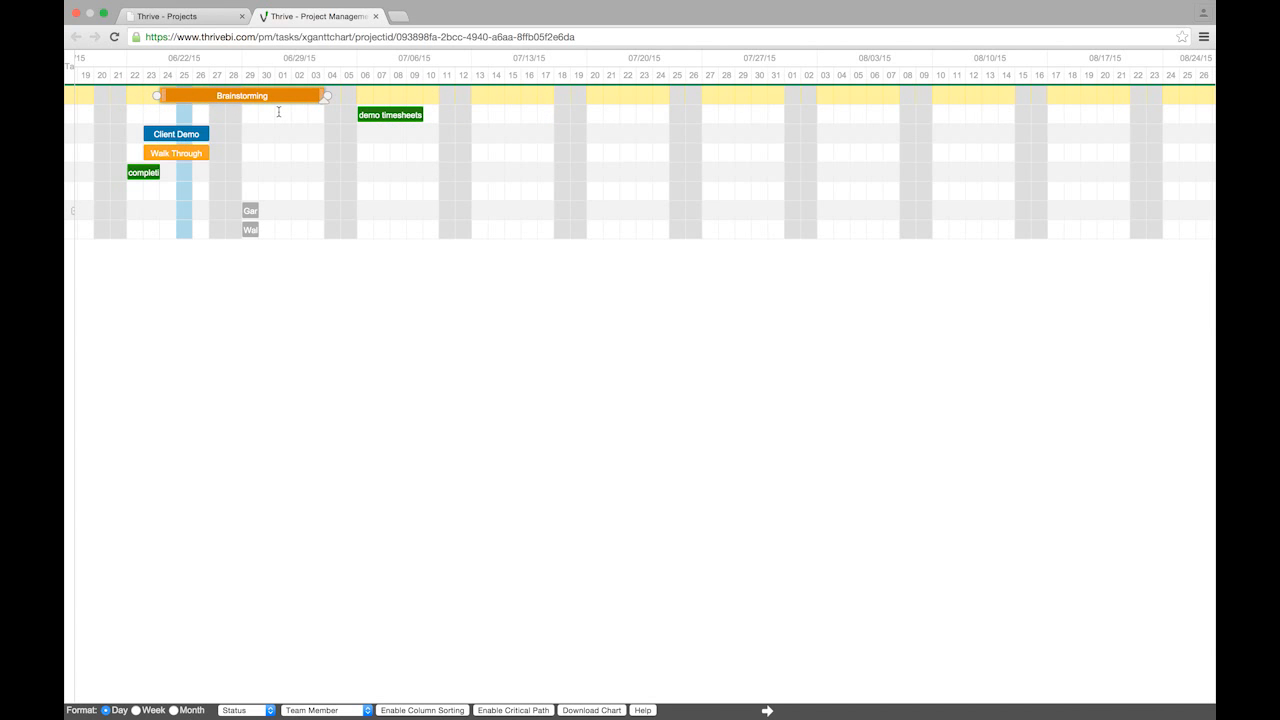
Drag Walk Through to 06/30–07/03/2015 and review its dates in the edit dialog without saving
left_click_drag(188, 152, 293, 152)
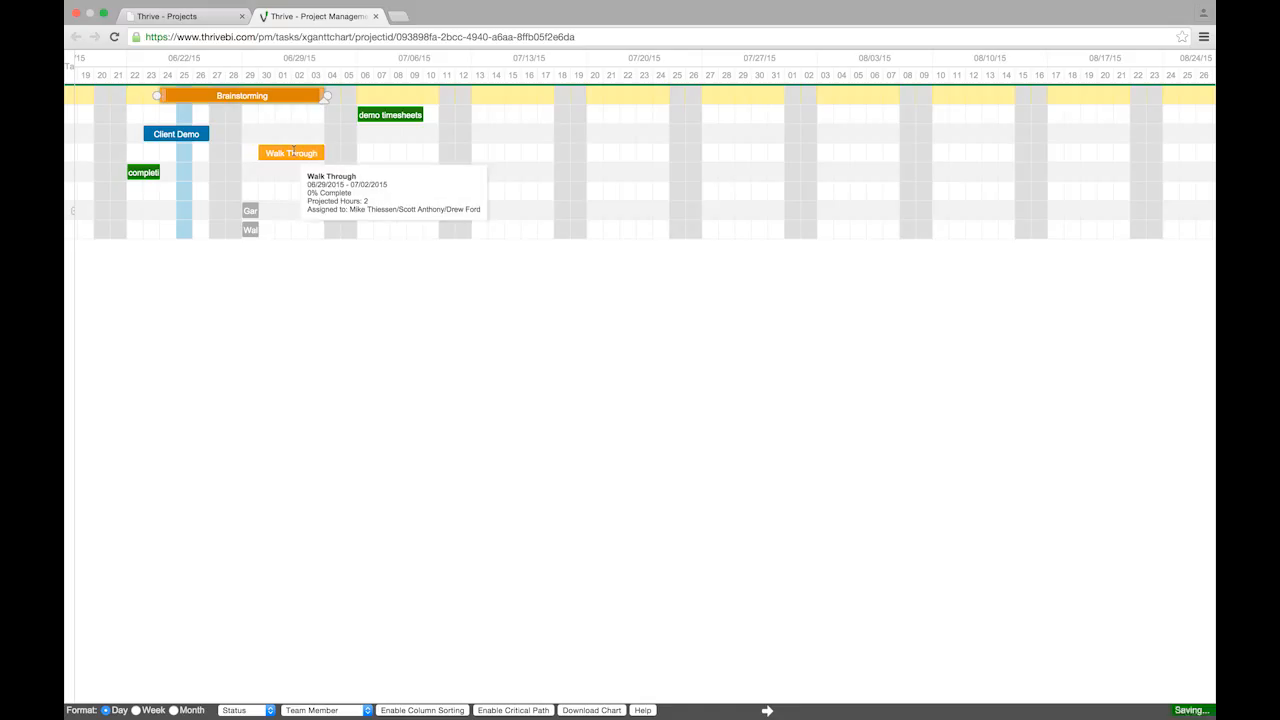
double_click(293, 154)
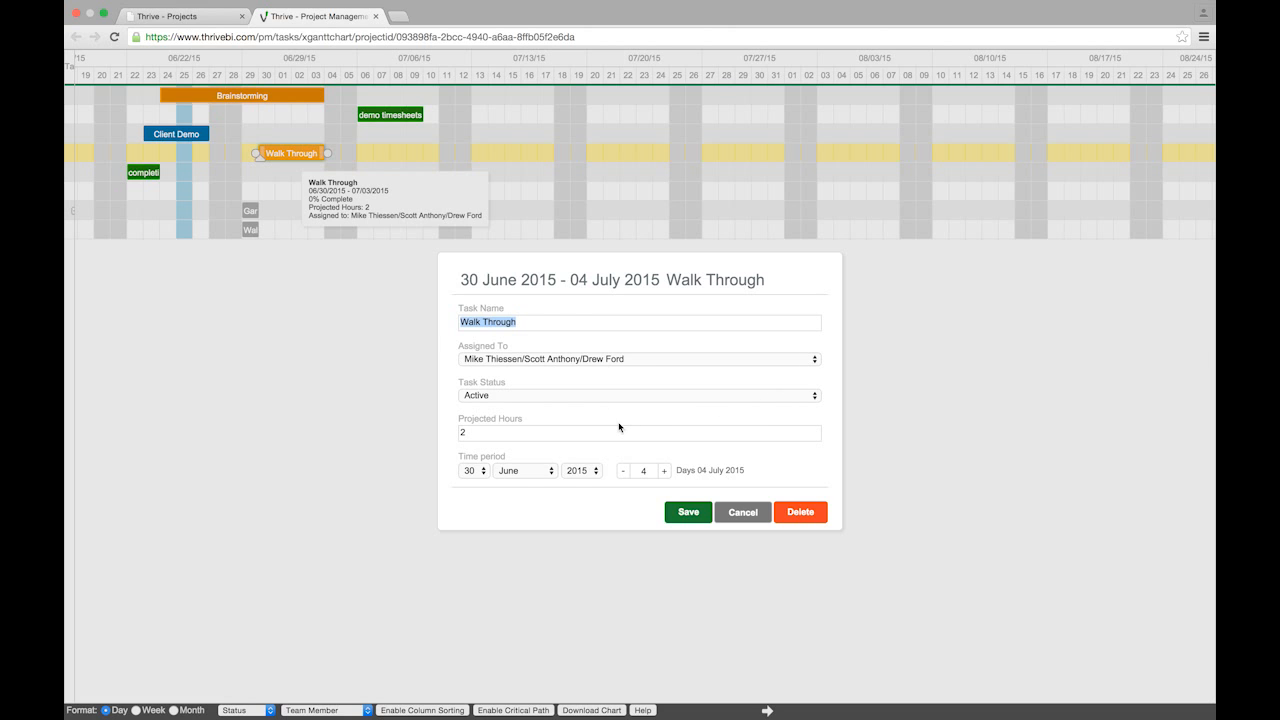
left_click(743, 512)
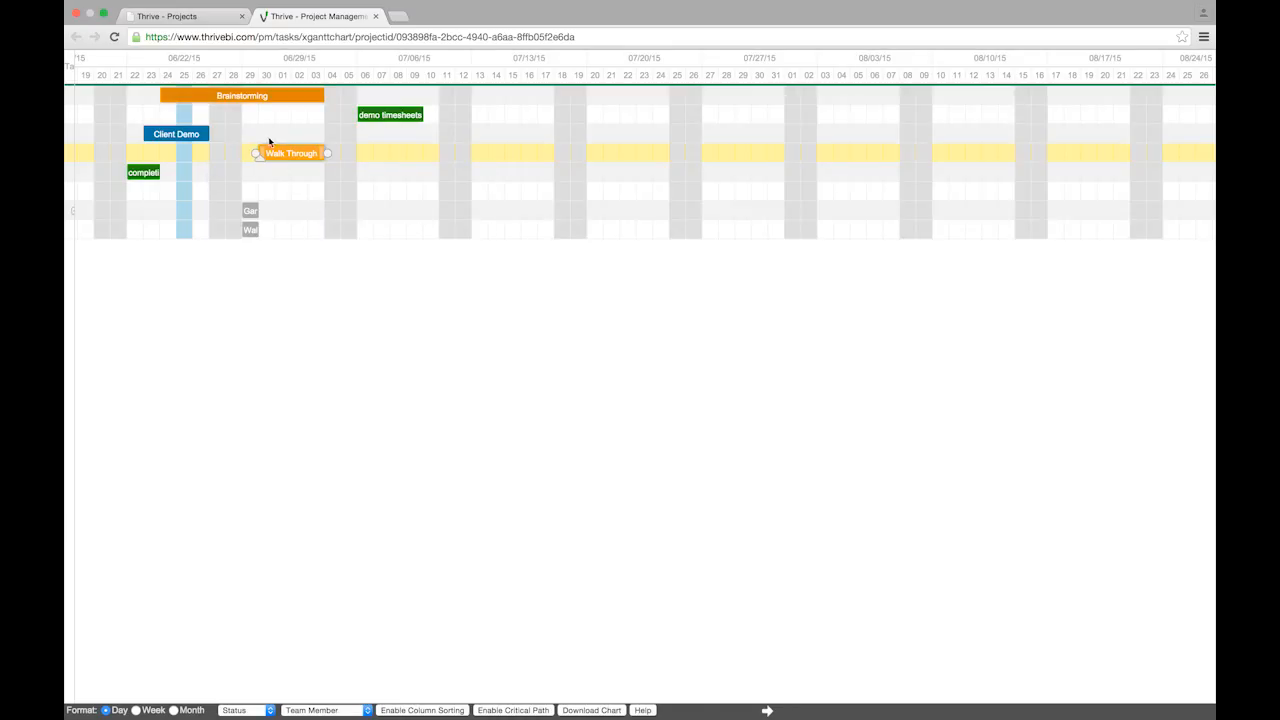
mouse_move(251, 213)
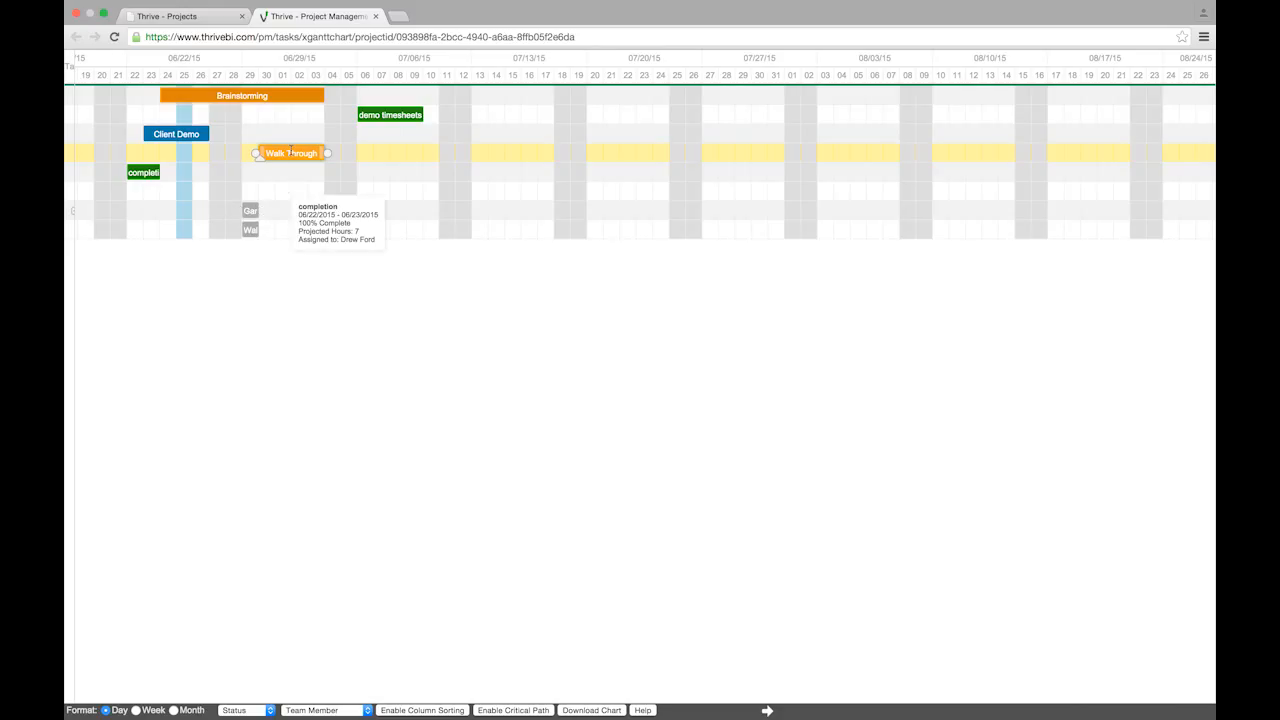
Move the Gant Chart Walkthrough bar later, into July
mouse_move(290, 152)
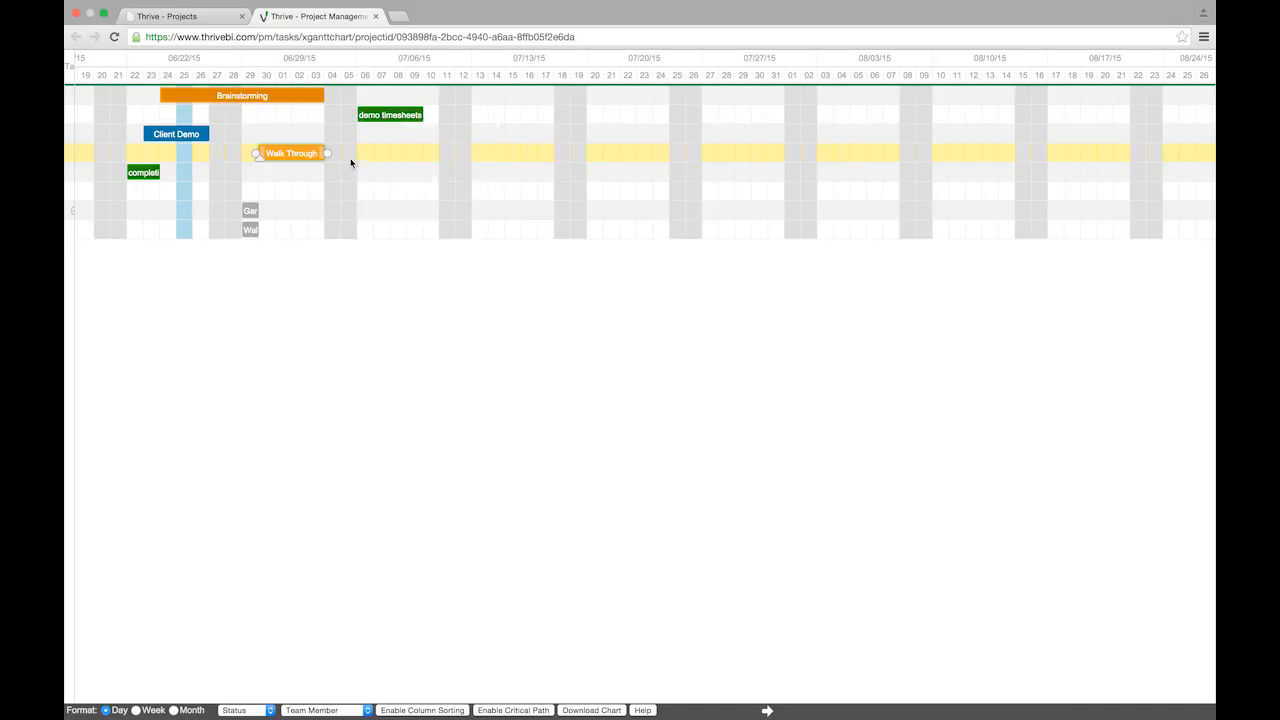
mouse_move(387, 119)
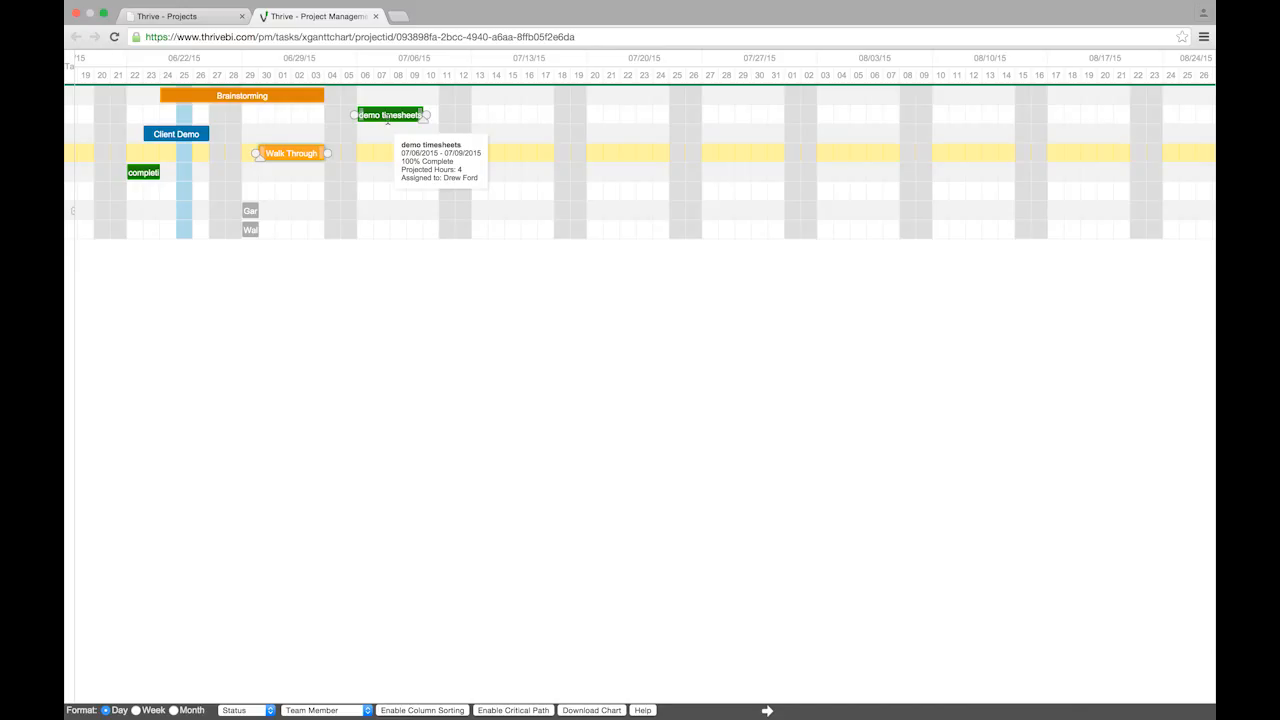
mouse_move(251, 213)
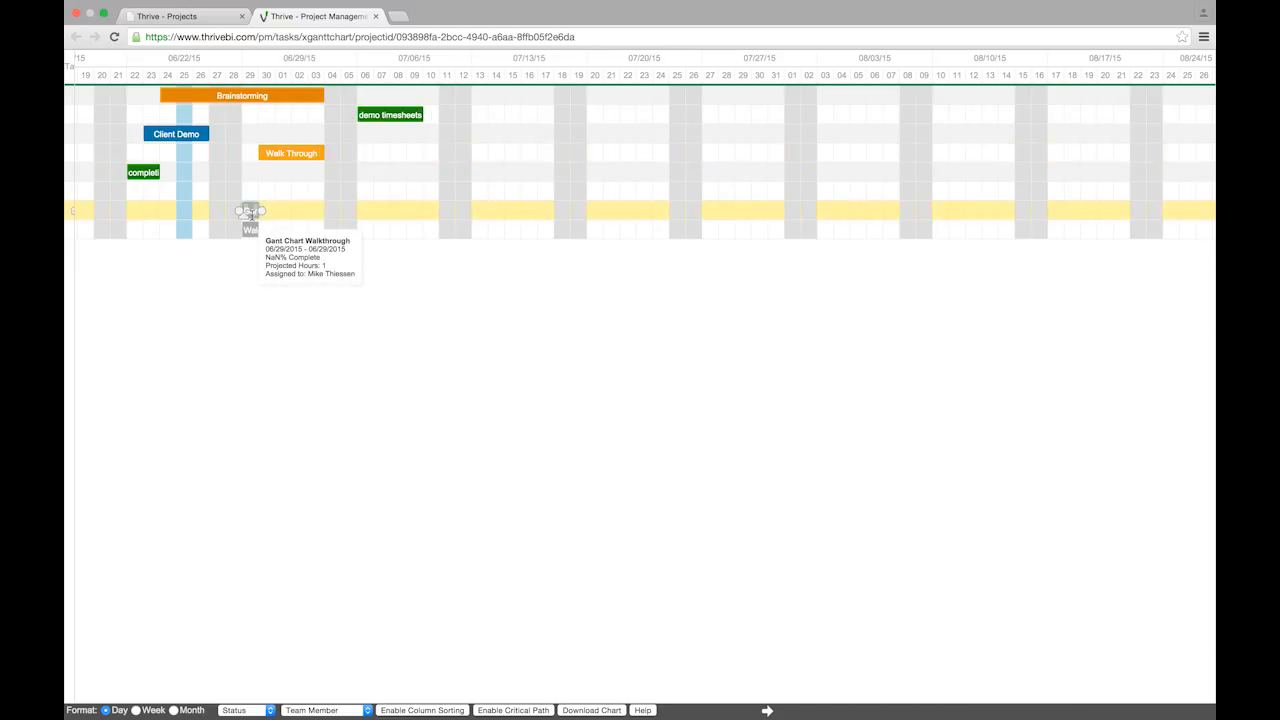
left_click_drag(253, 229, 383, 208)
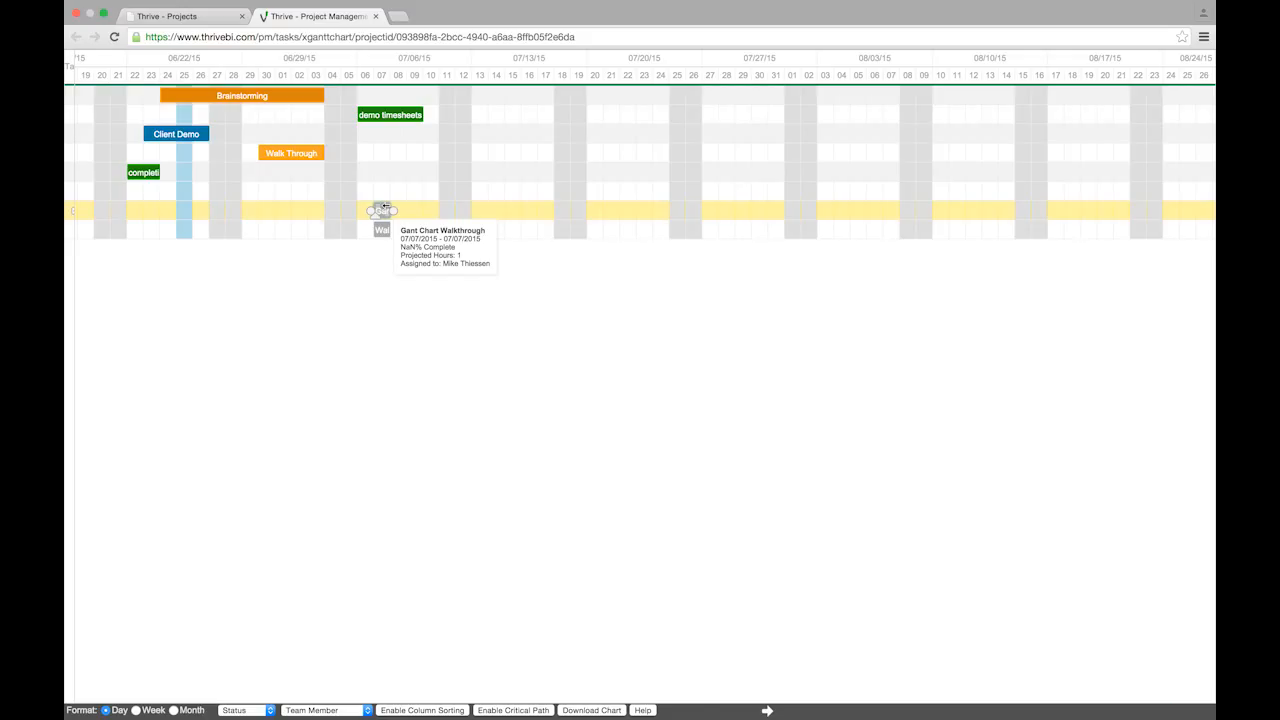
Link Gant Chart Walkthrough after Walk Through, then move Walk Through to 07/11–07/14/2015
mouse_move(306, 154)
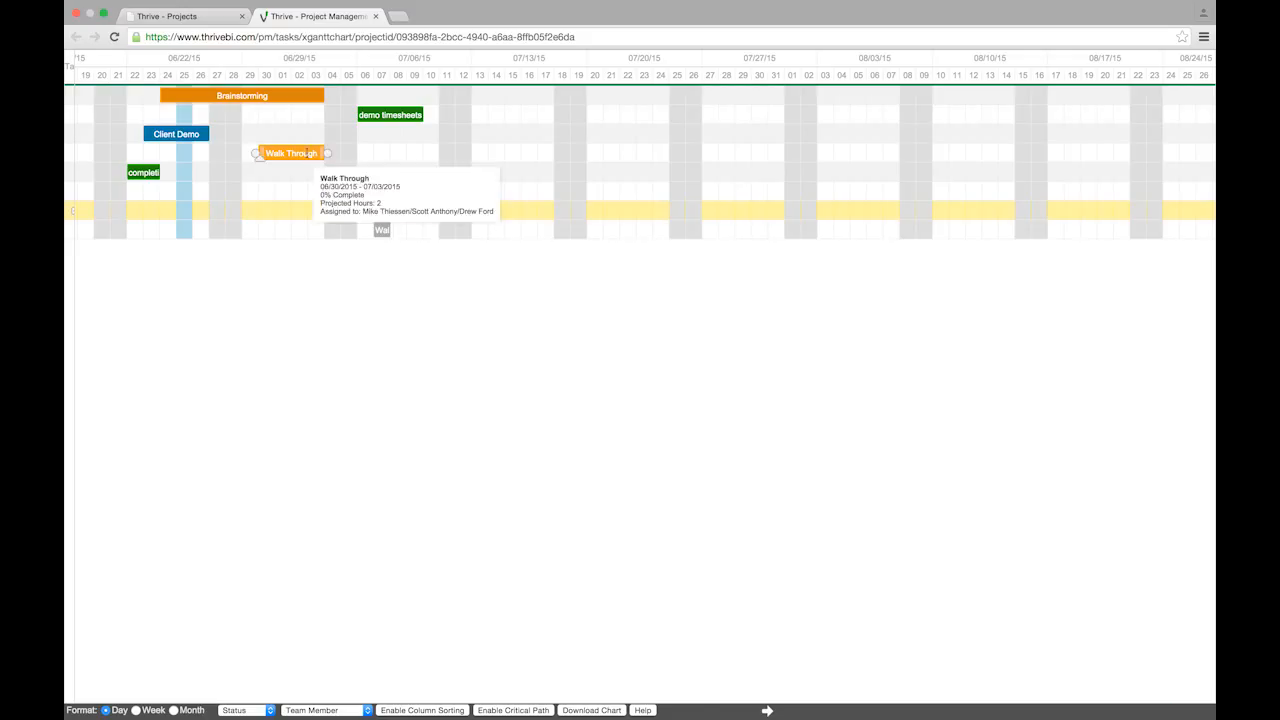
left_click_drag(328, 157, 372, 210)
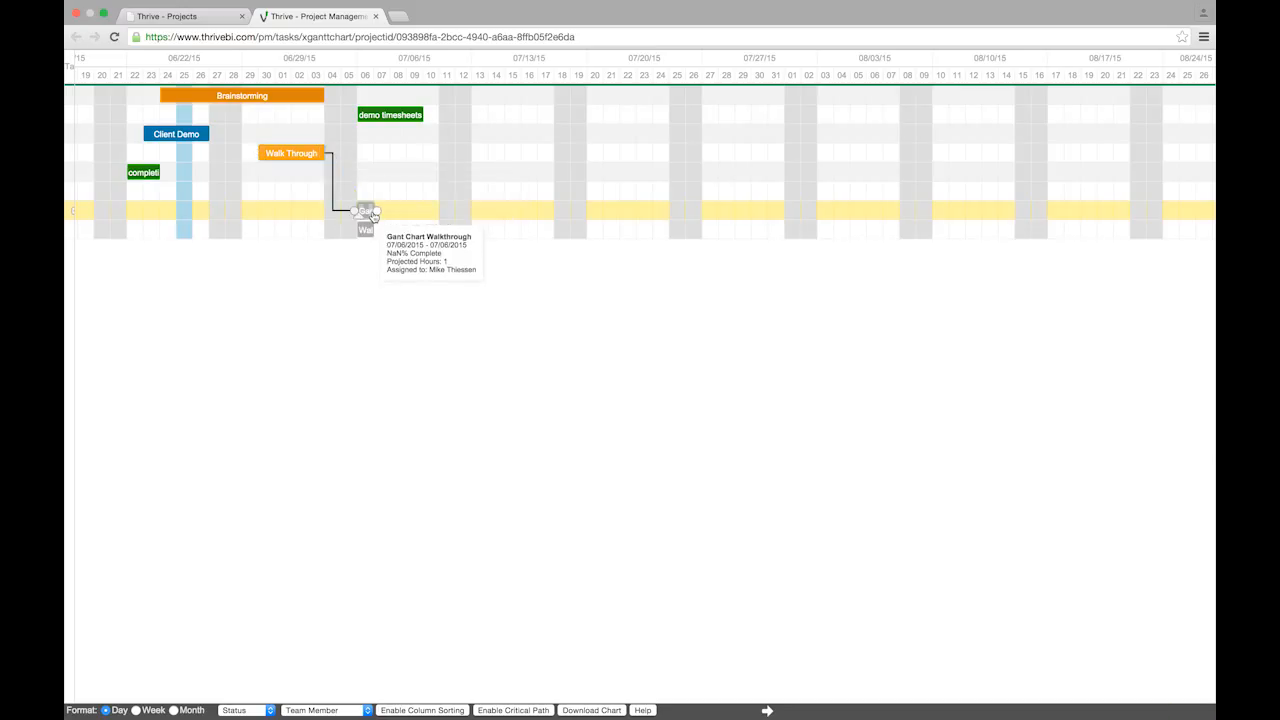
left_click_drag(303, 158, 535, 170)
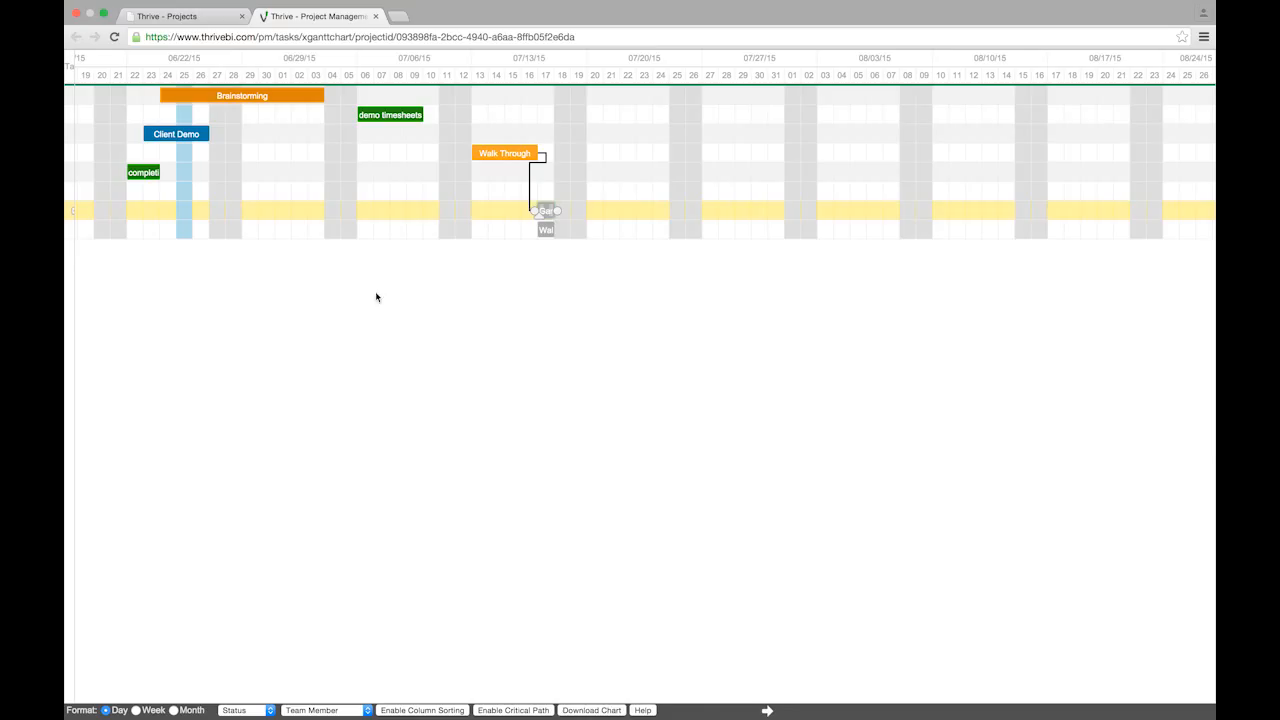
Restore the task grid with Status and Projected Hours columns and widen it to show full names
left_click(768, 712)
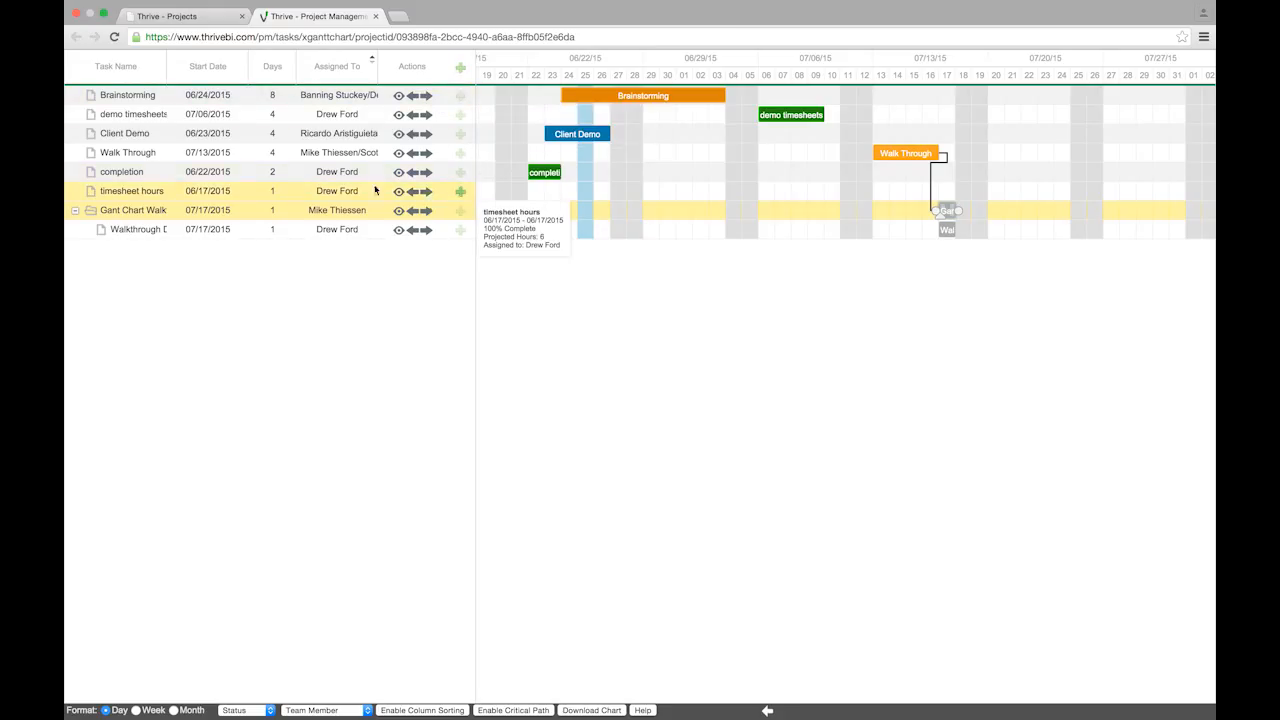
right_click(324, 60)
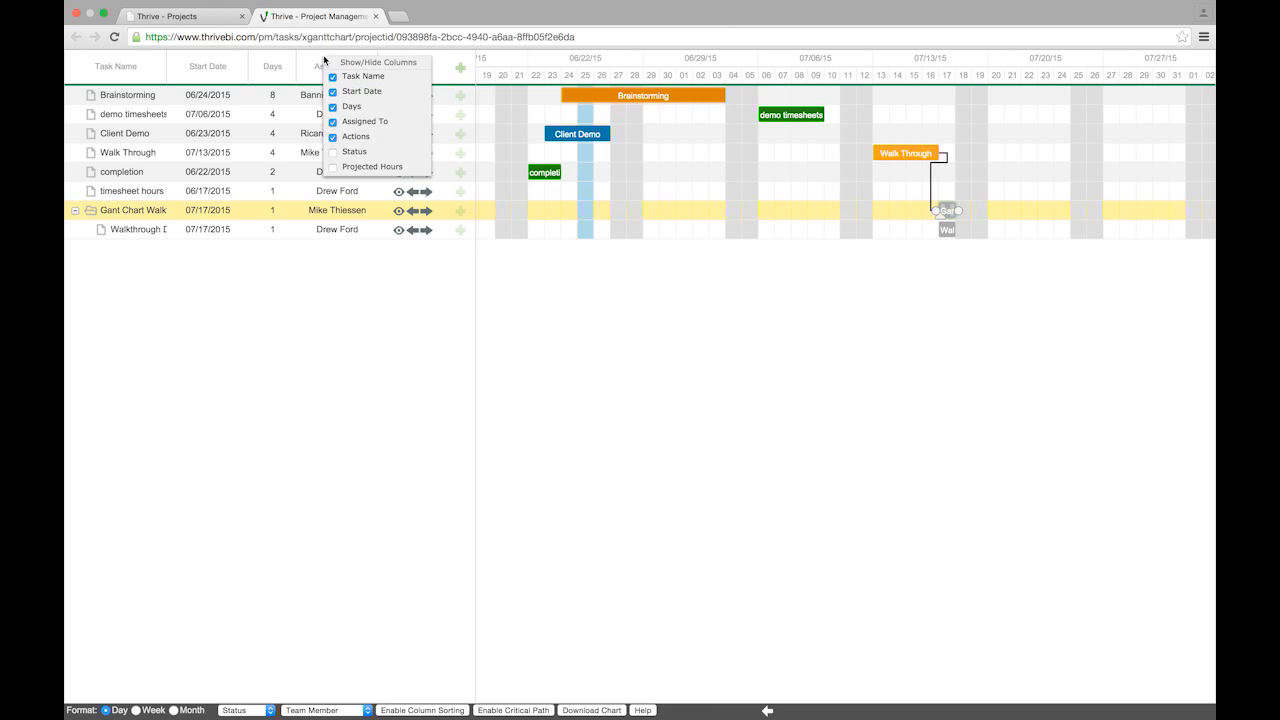
left_click(333, 152)
left_click(334, 169)
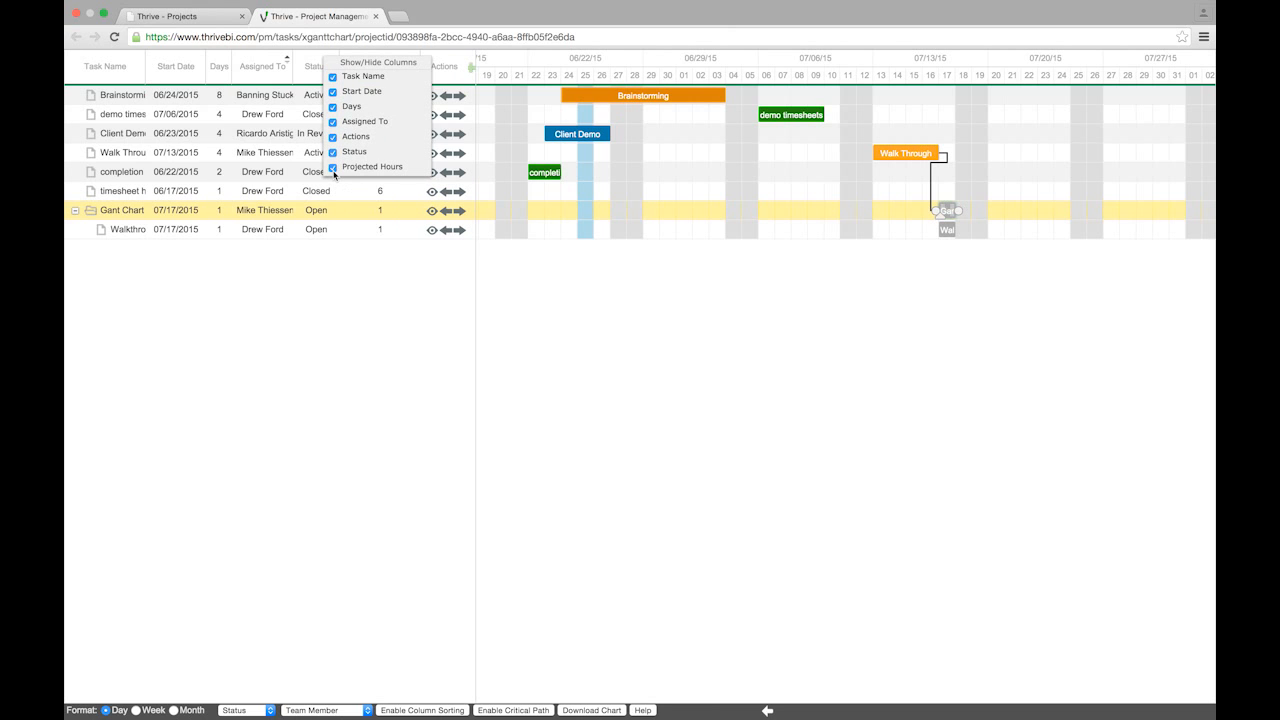
left_click(432, 286)
left_click_drag(478, 293, 781, 288)
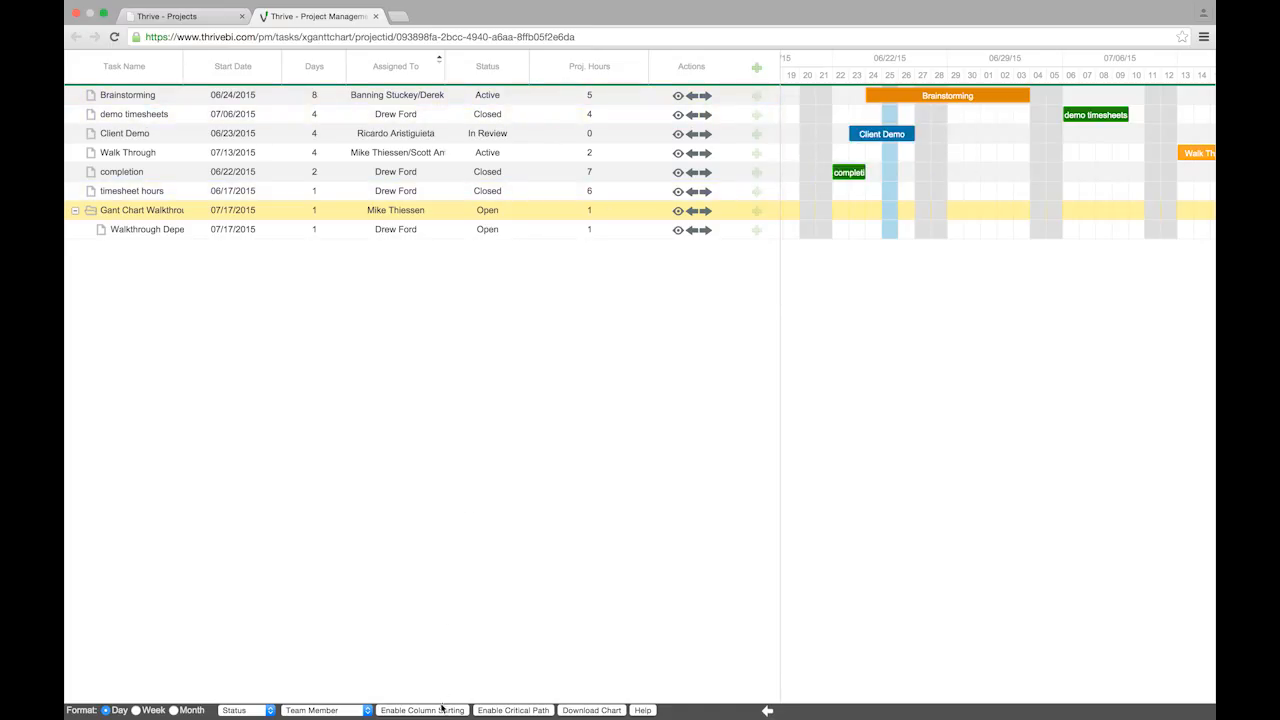
Turn critical path highlighting on and back off, restore the task grid, and start the help tour
left_click(512, 710)
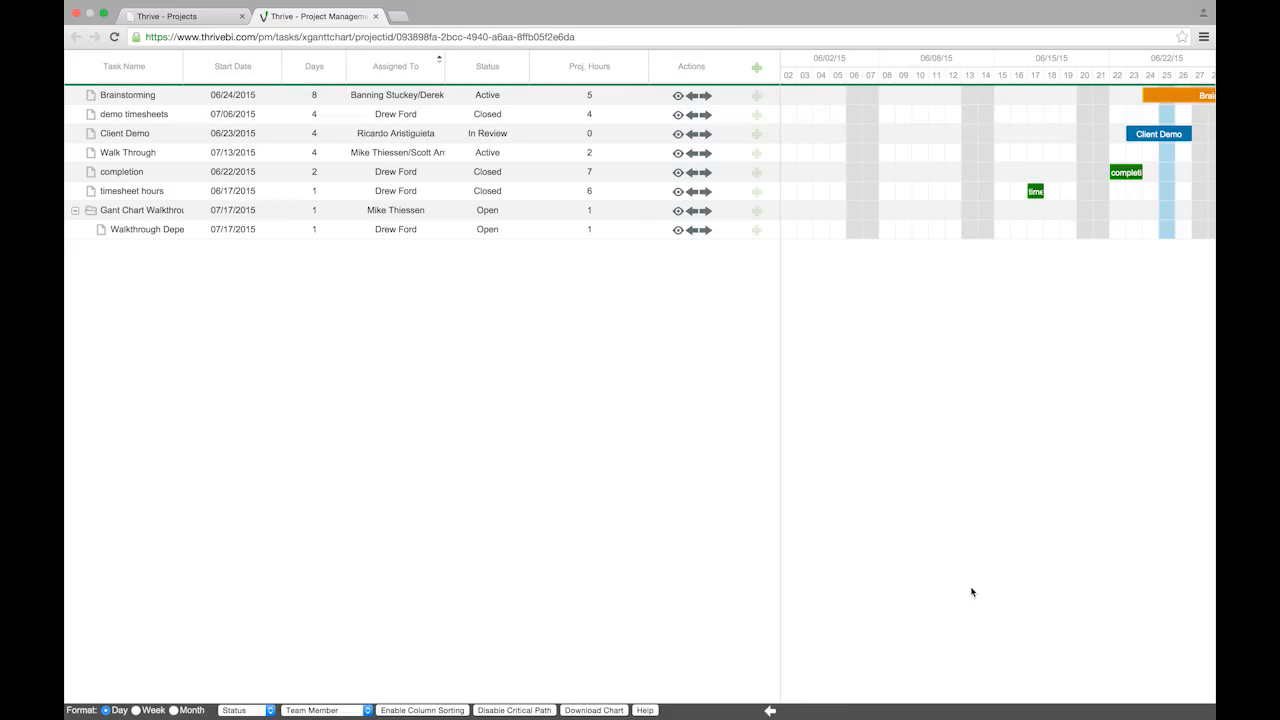
left_click(770, 711)
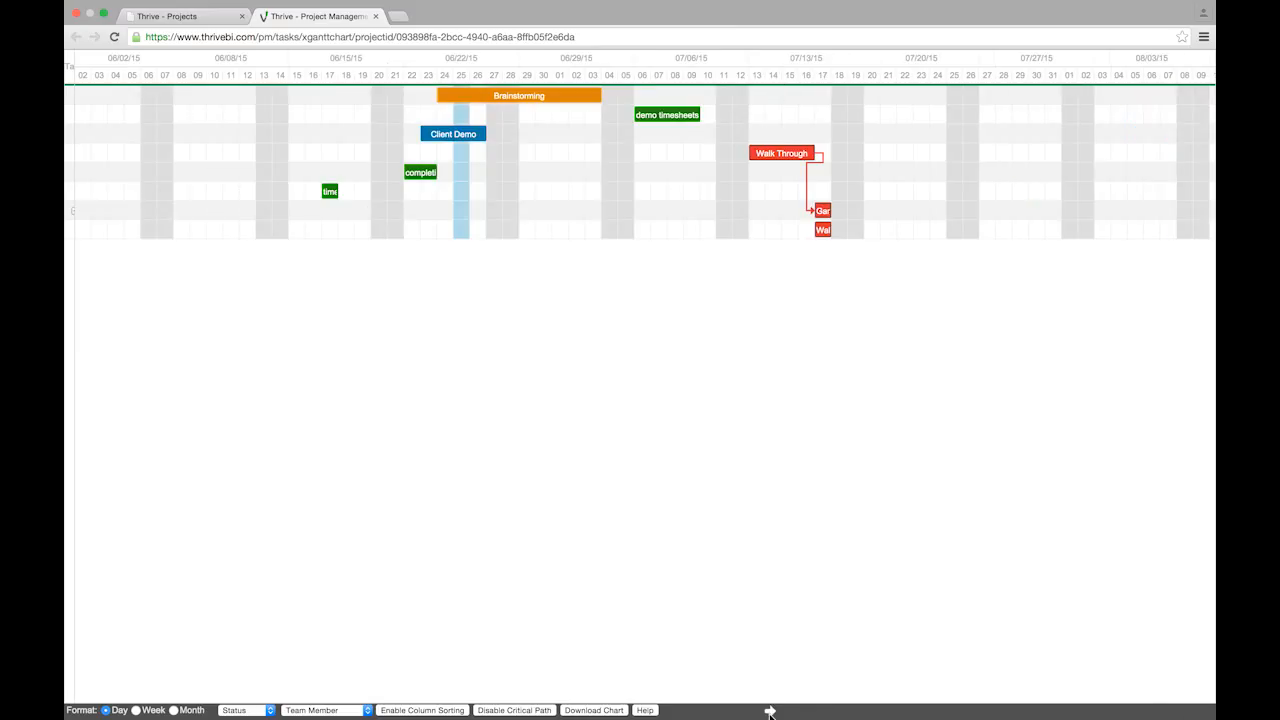
mouse_move(787, 152)
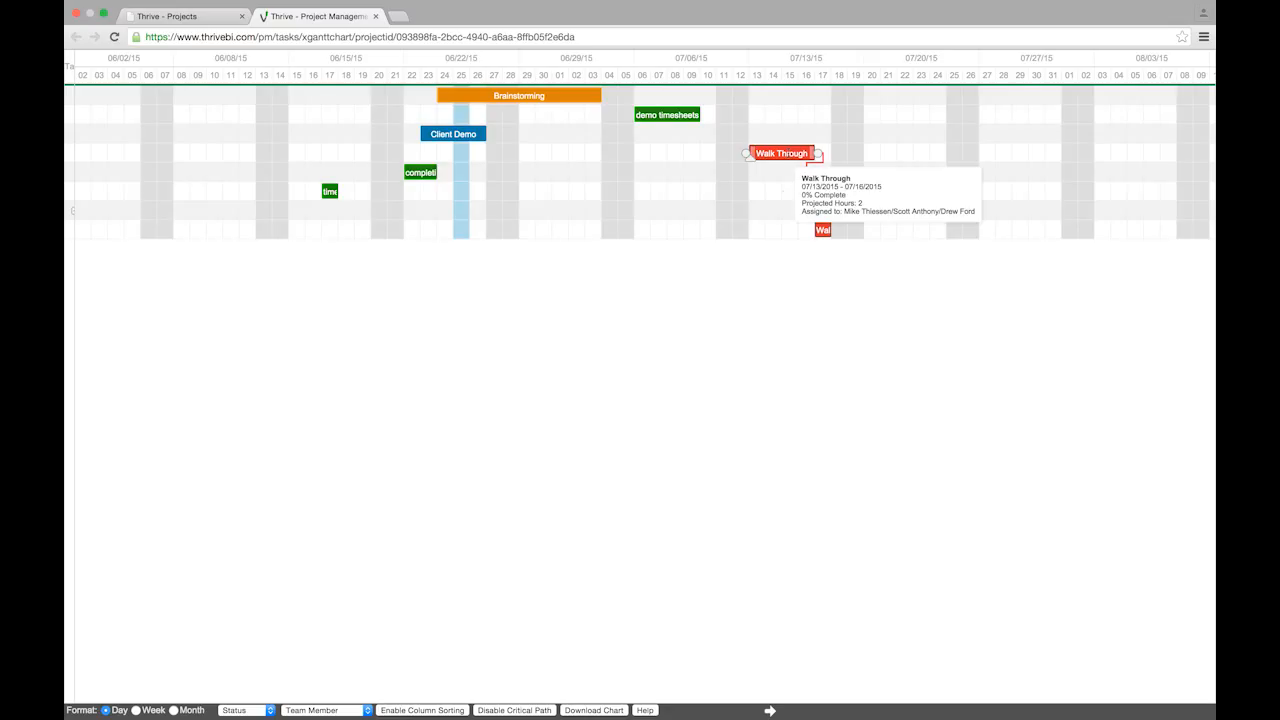
left_click(517, 710)
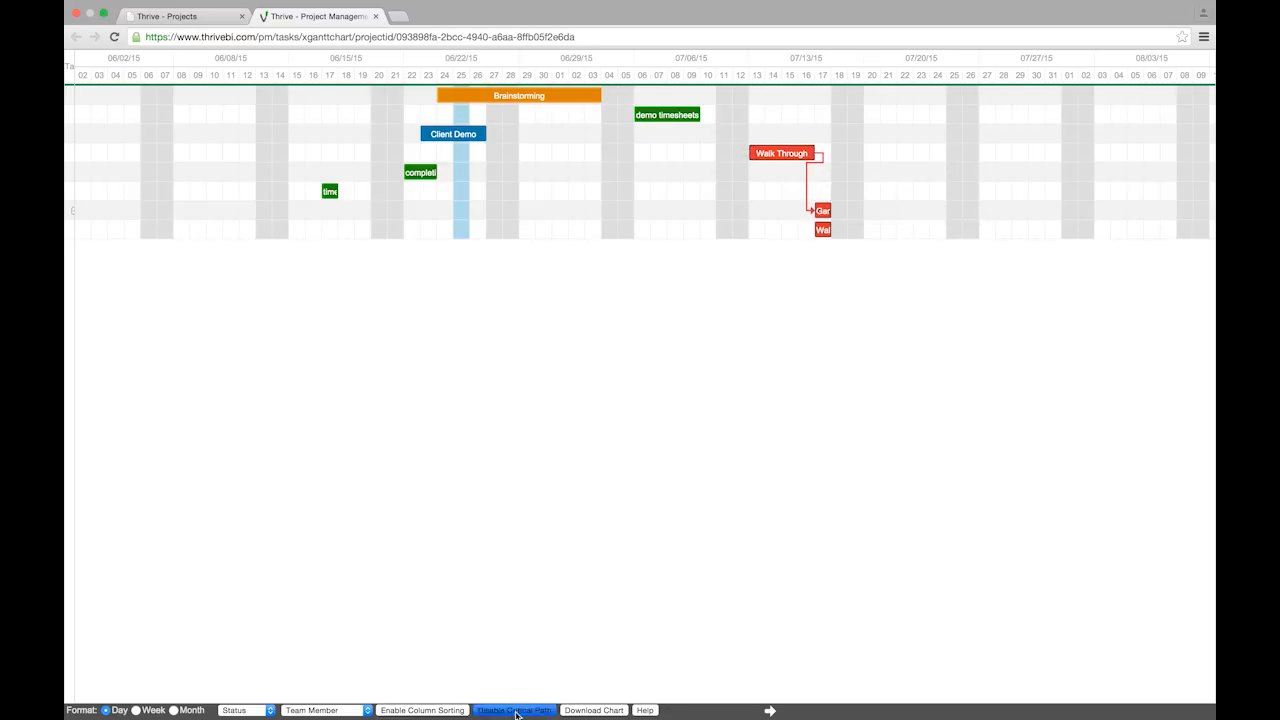
left_click(767, 711)
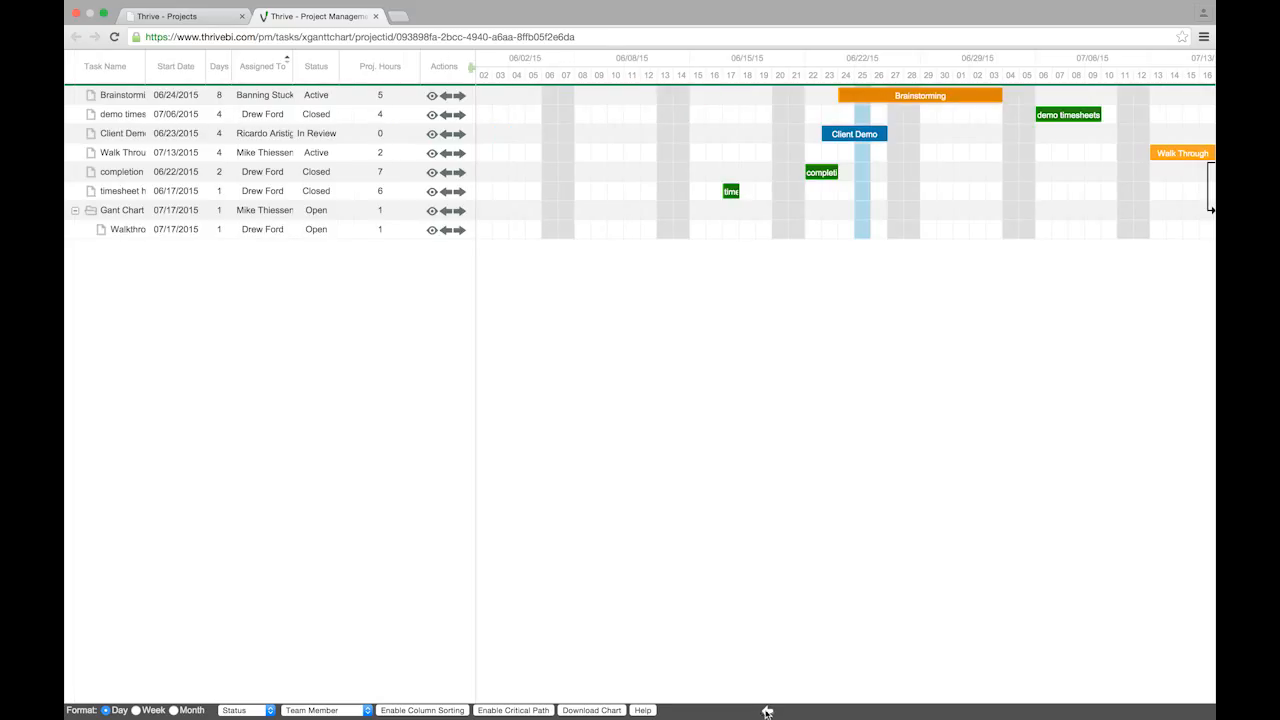
left_click(644, 710)
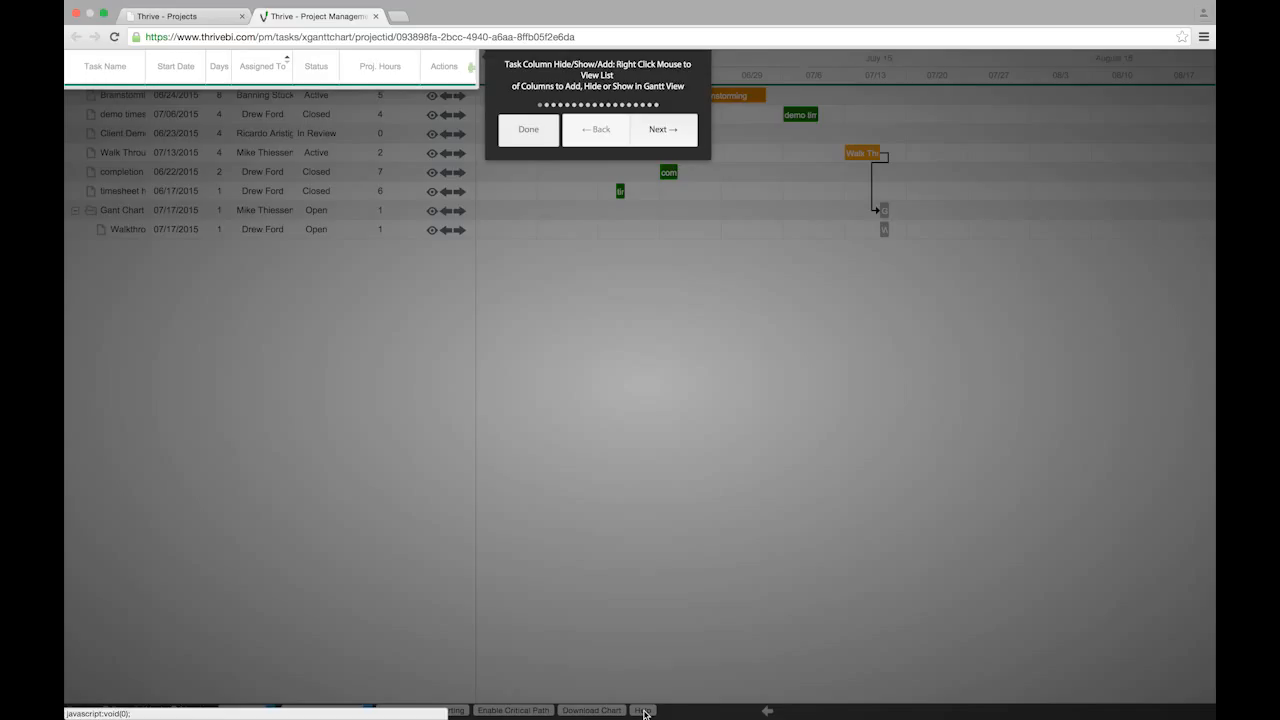
Advance the help tour through three tips to the Task Start Date tip, then close it
key("Right")
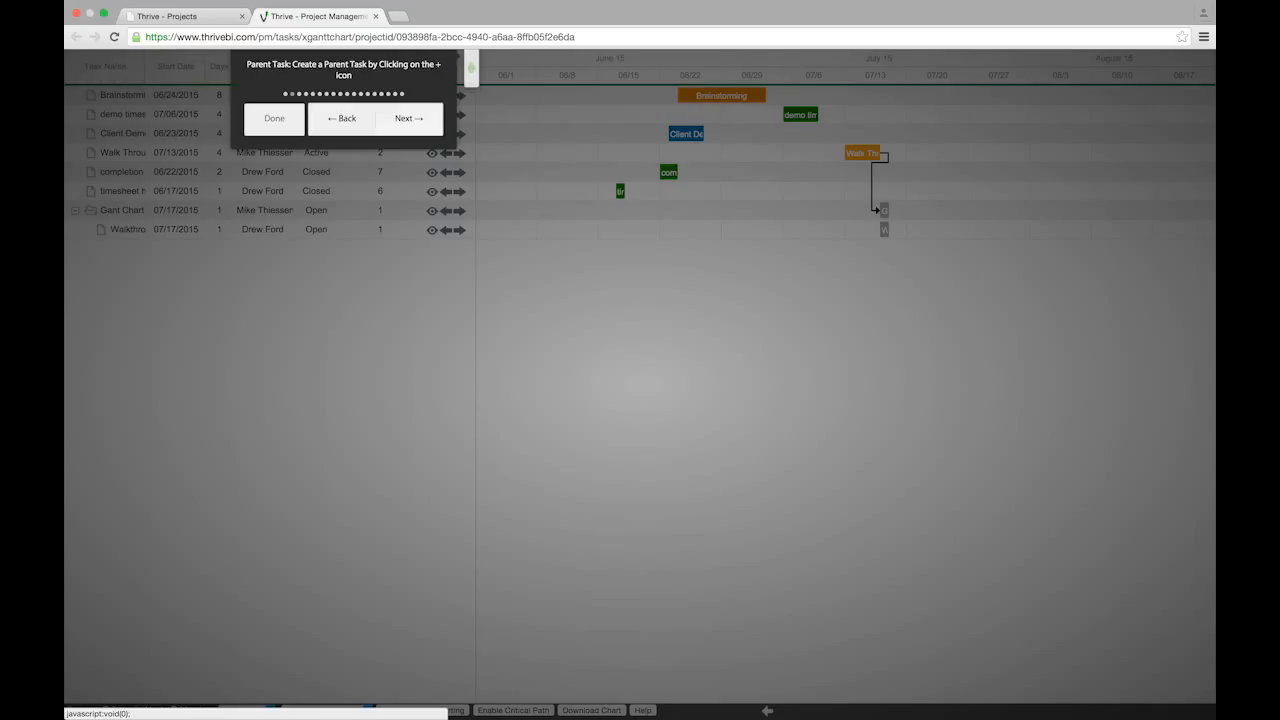
key("Right")
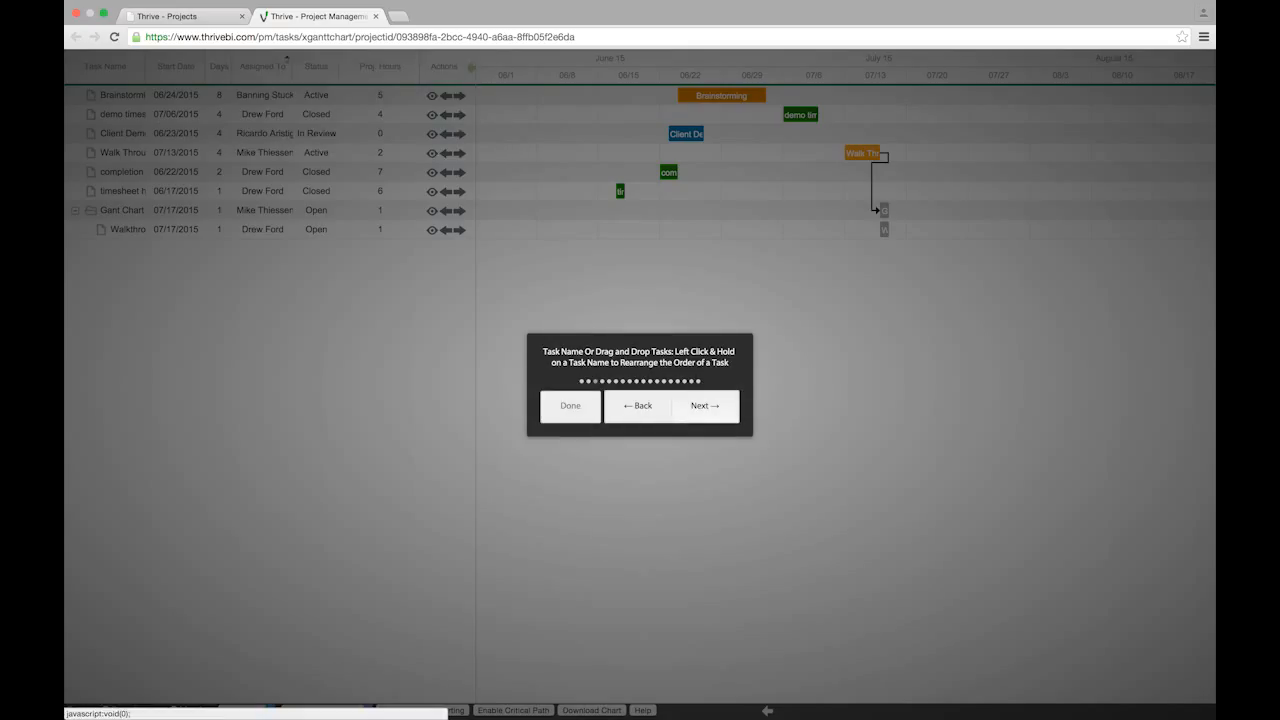
key("Right")
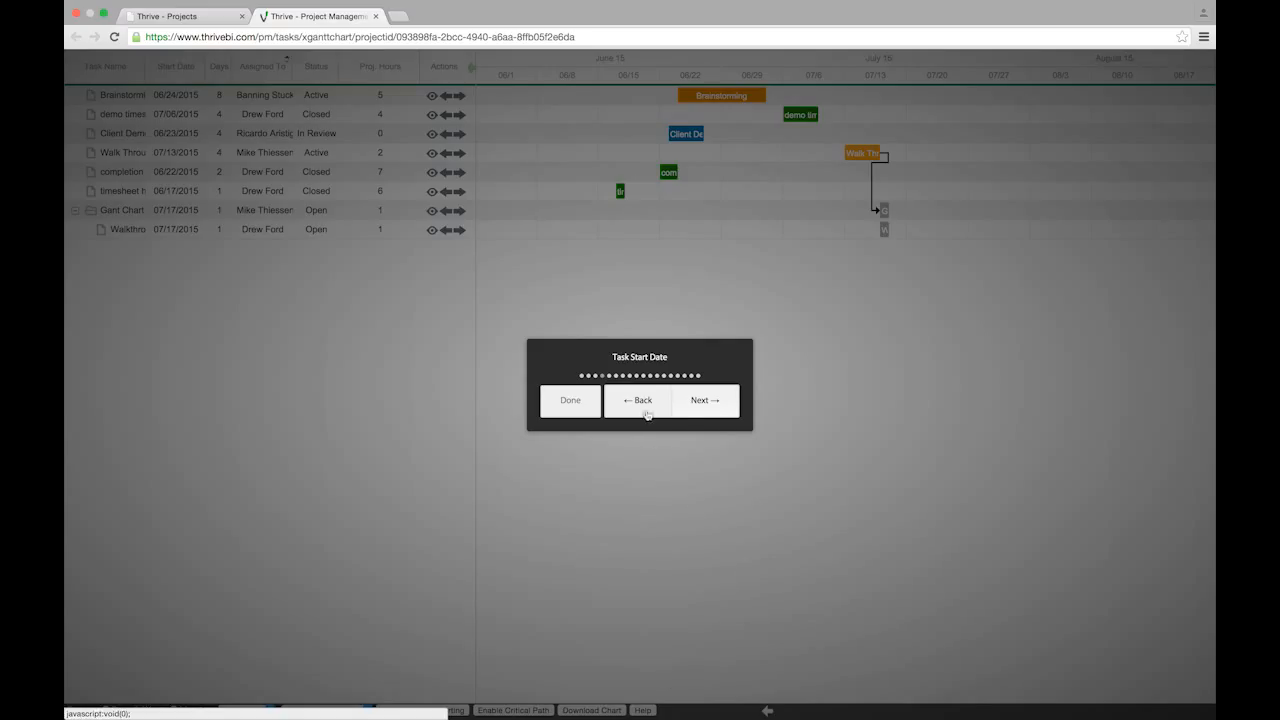
left_click(576, 404)
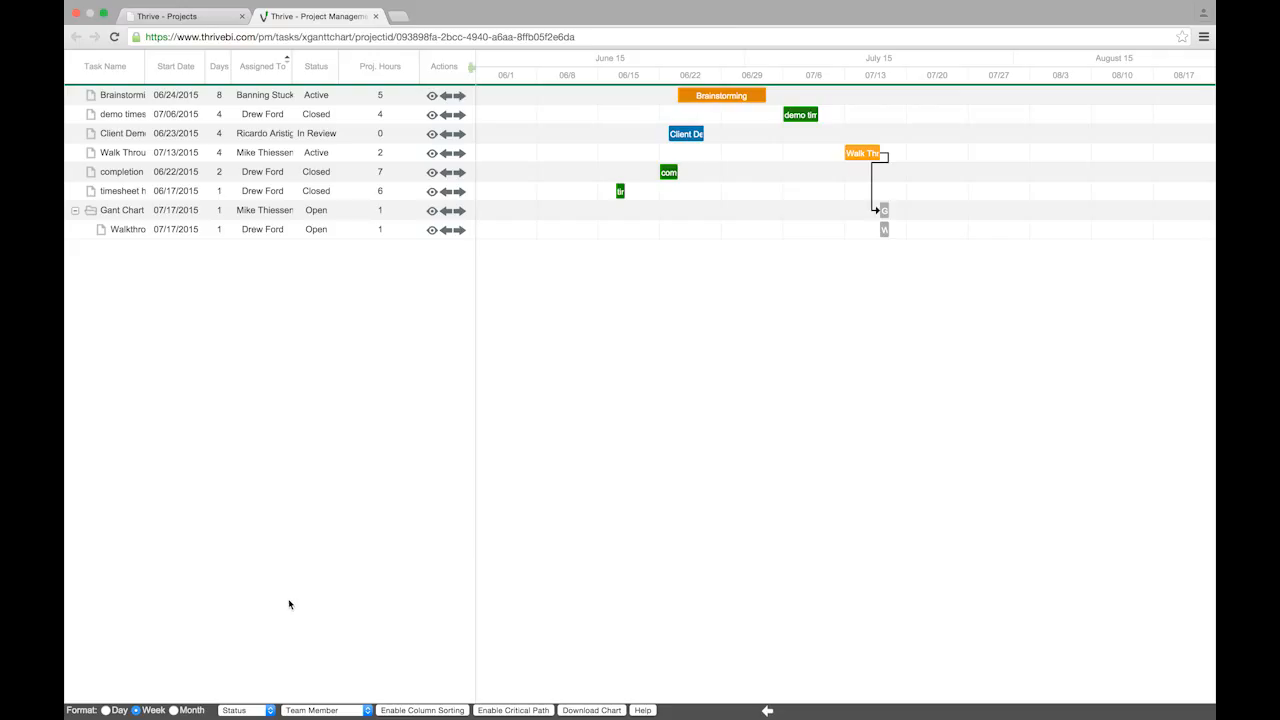
Filter the Gantt chart by Team Member so only that member's six tasks are listed
left_click(337, 712)
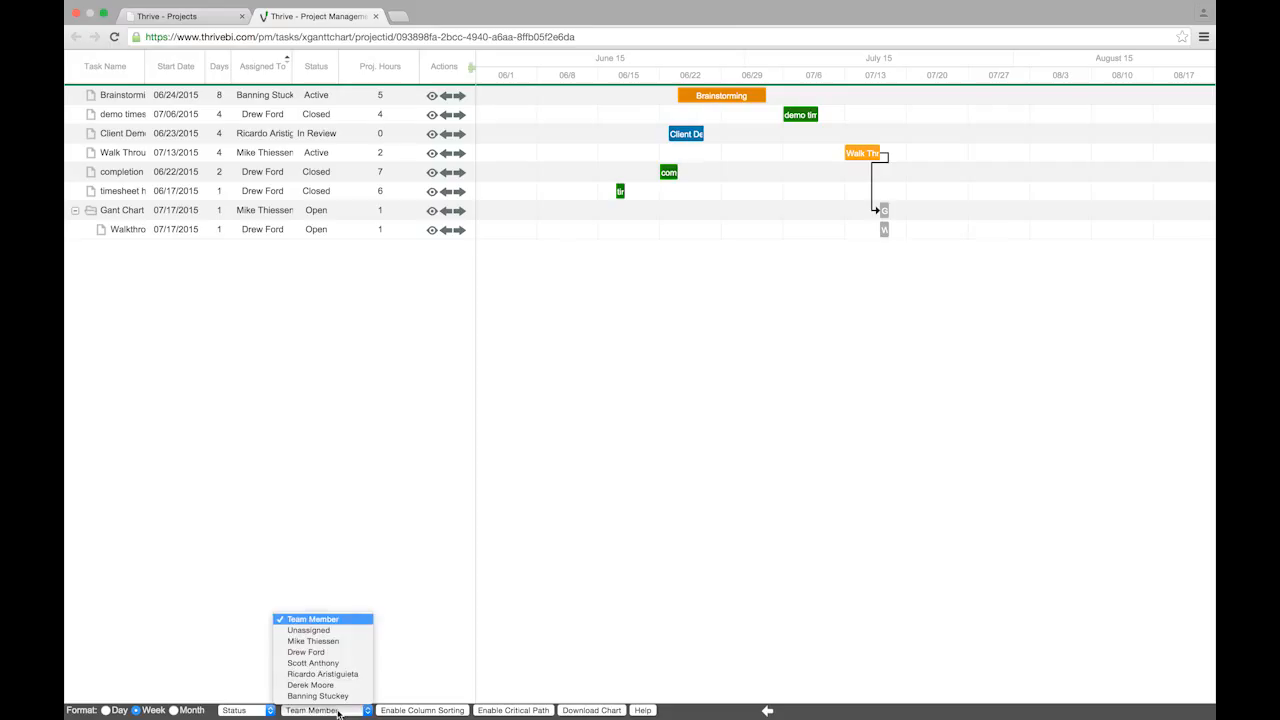
left_click(322, 652)
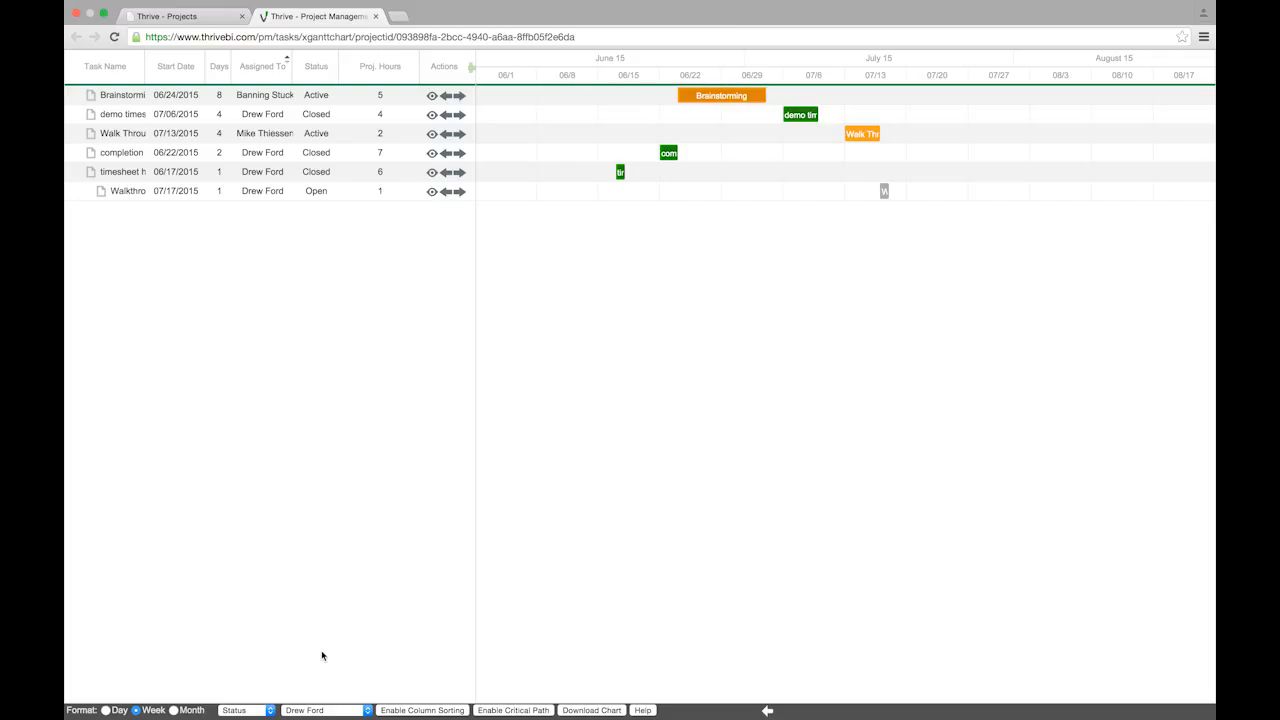
mouse_move(619, 171)
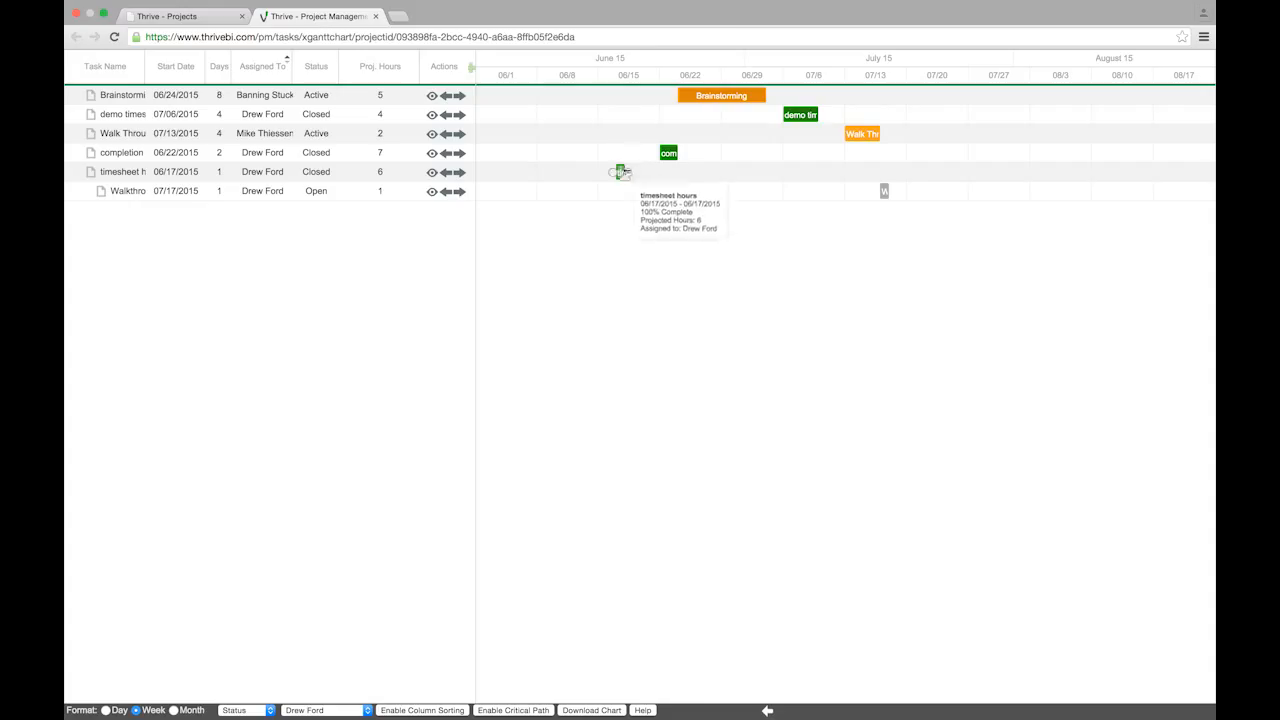
Stretch timesheet hours to 3 days and extend Walk Through to about 08/01
left_click(623, 172)
left_click_drag(621, 172, 660, 174)
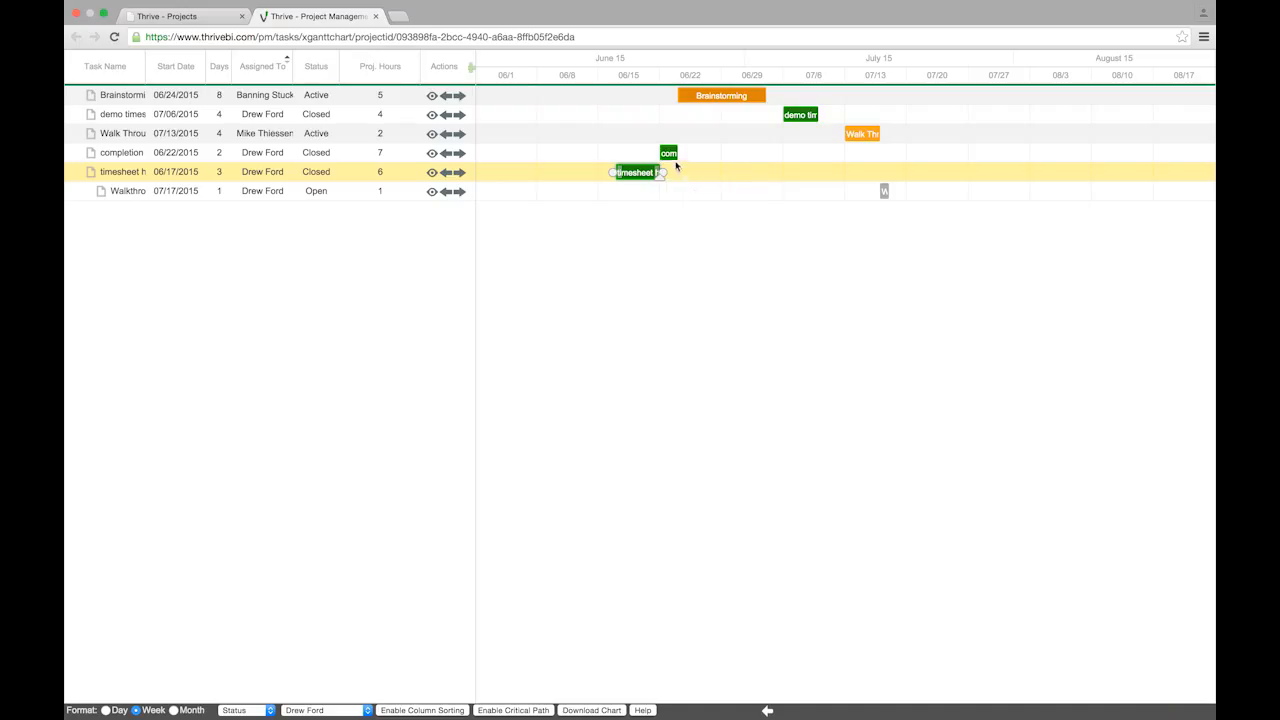
mouse_move(673, 158)
mouse_move(865, 144)
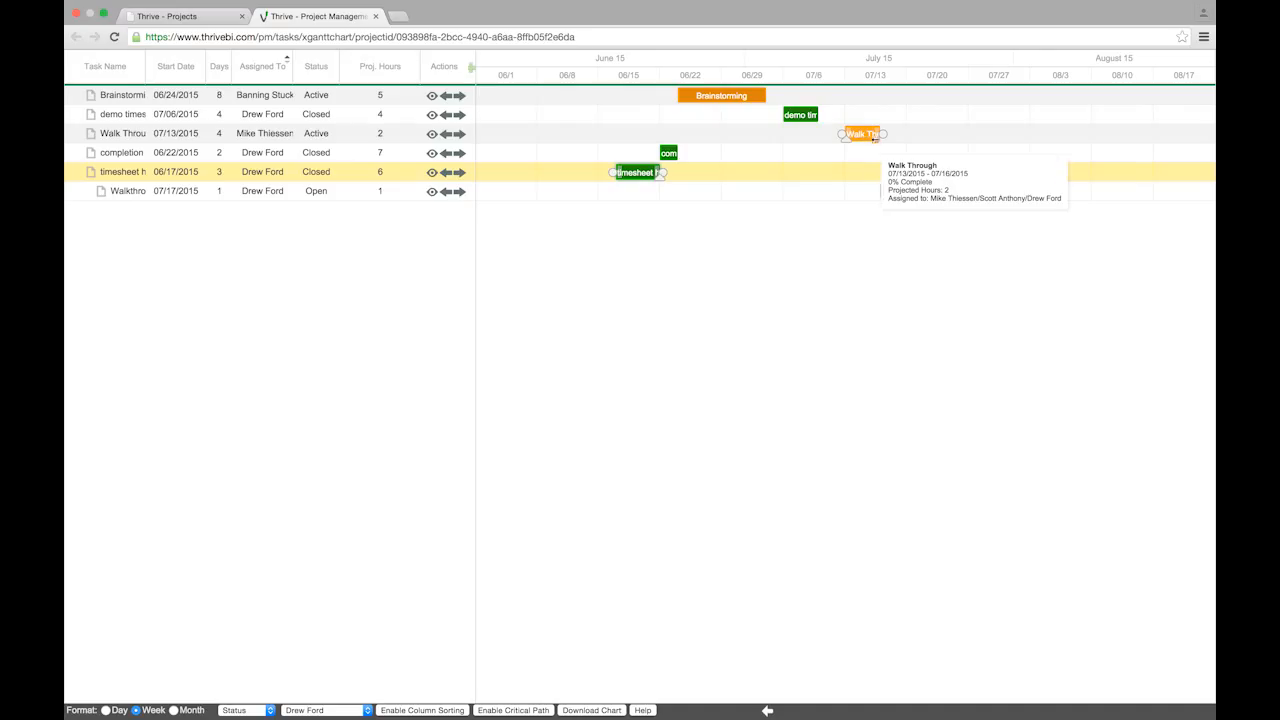
left_click_drag(883, 133, 1030, 131)
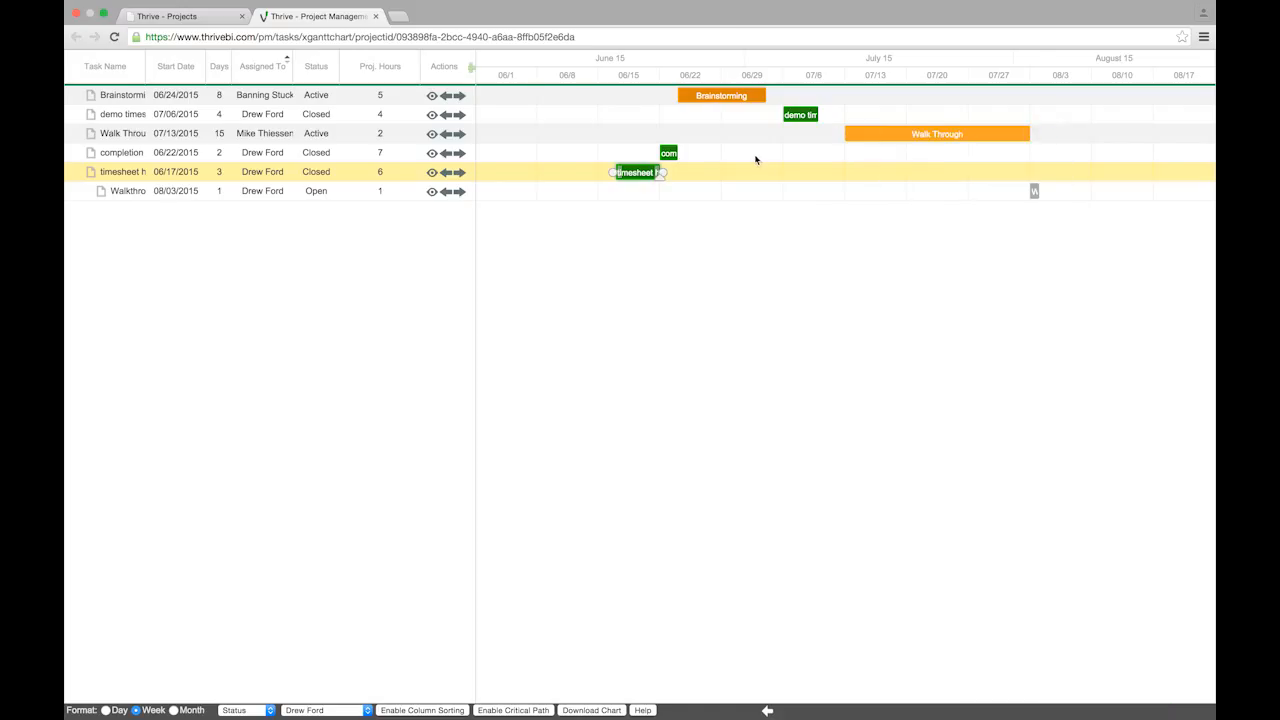
Outdent Walkthrough Dependents so it becomes a top-level task at the top of the list
mouse_move(743, 100)
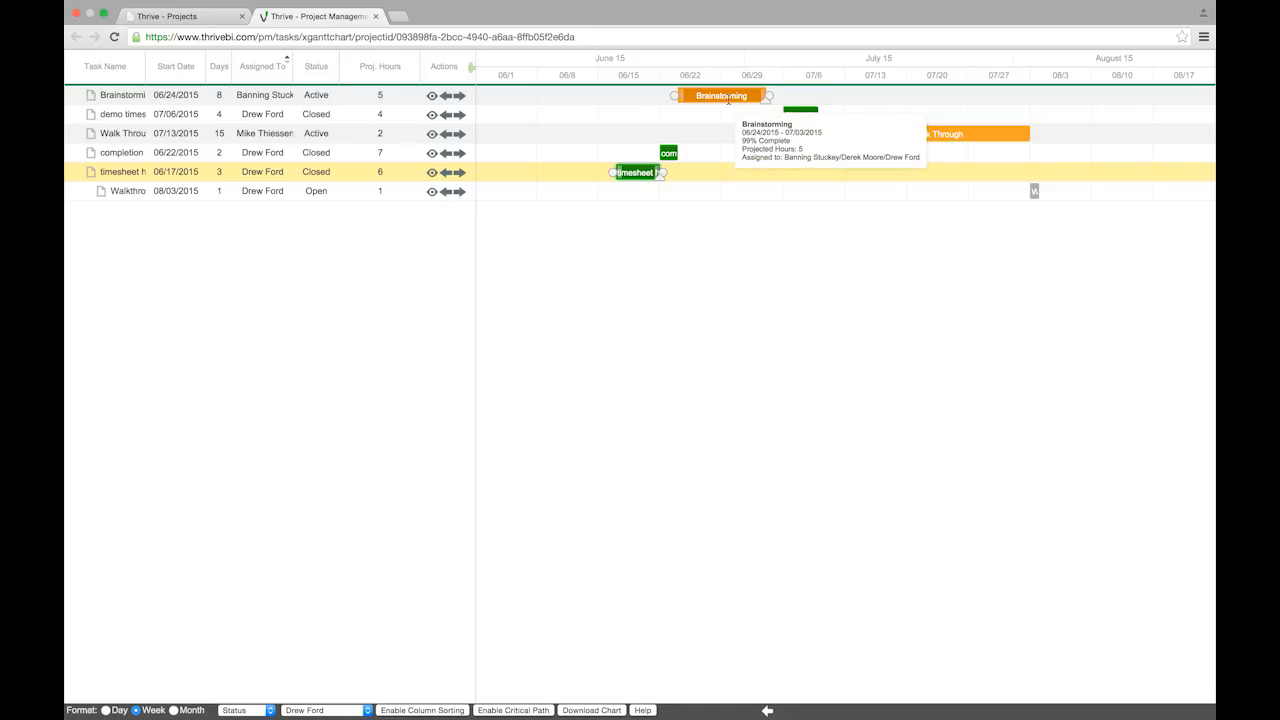
mouse_move(909, 141)
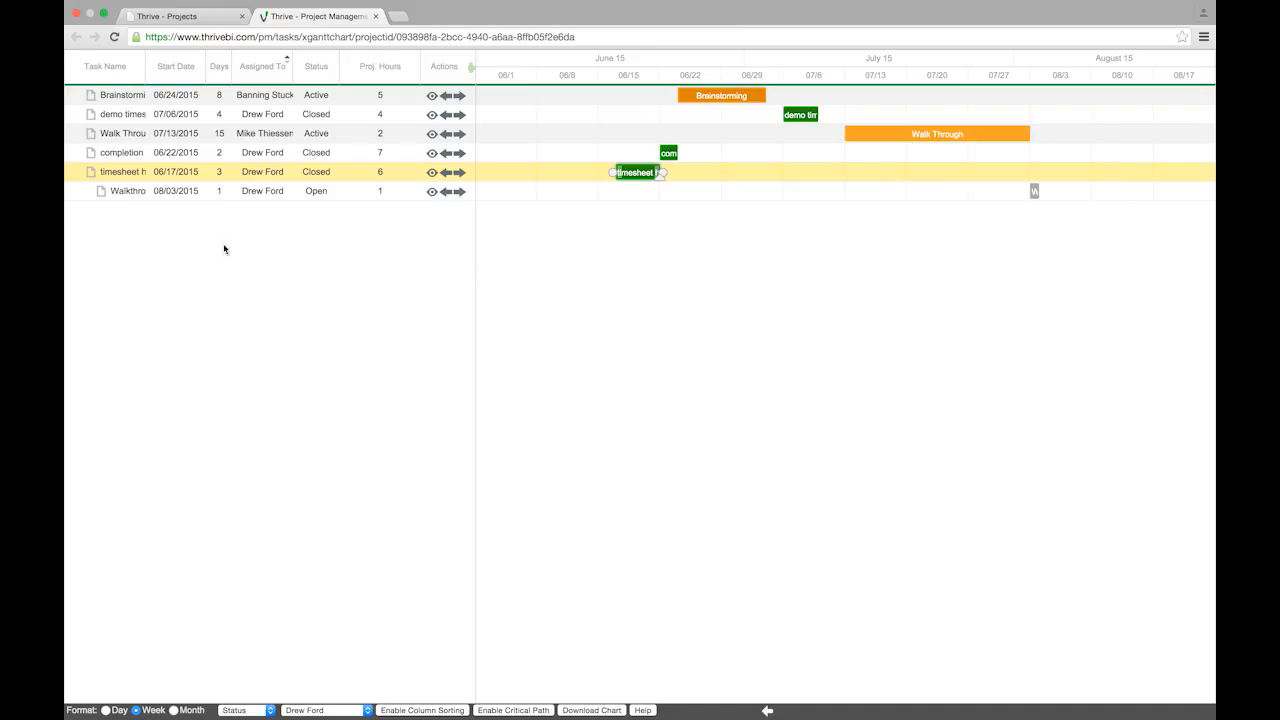
mouse_move(445, 199)
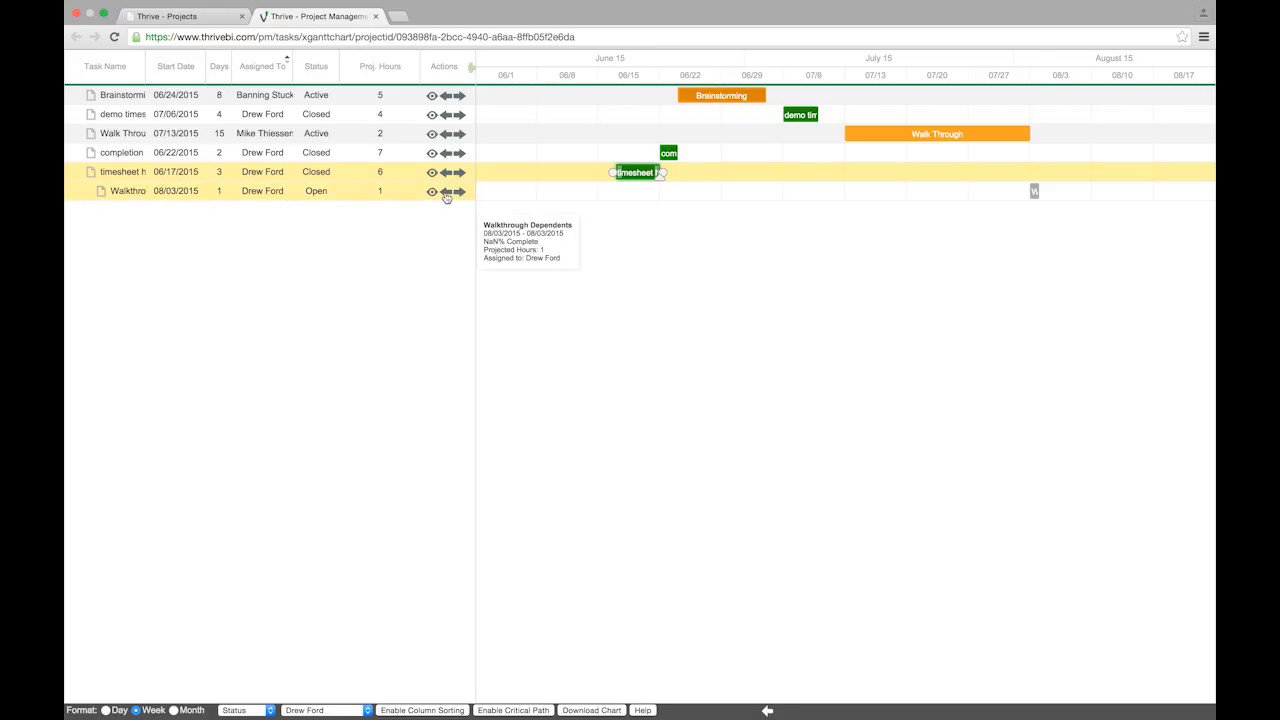
left_click(446, 196)
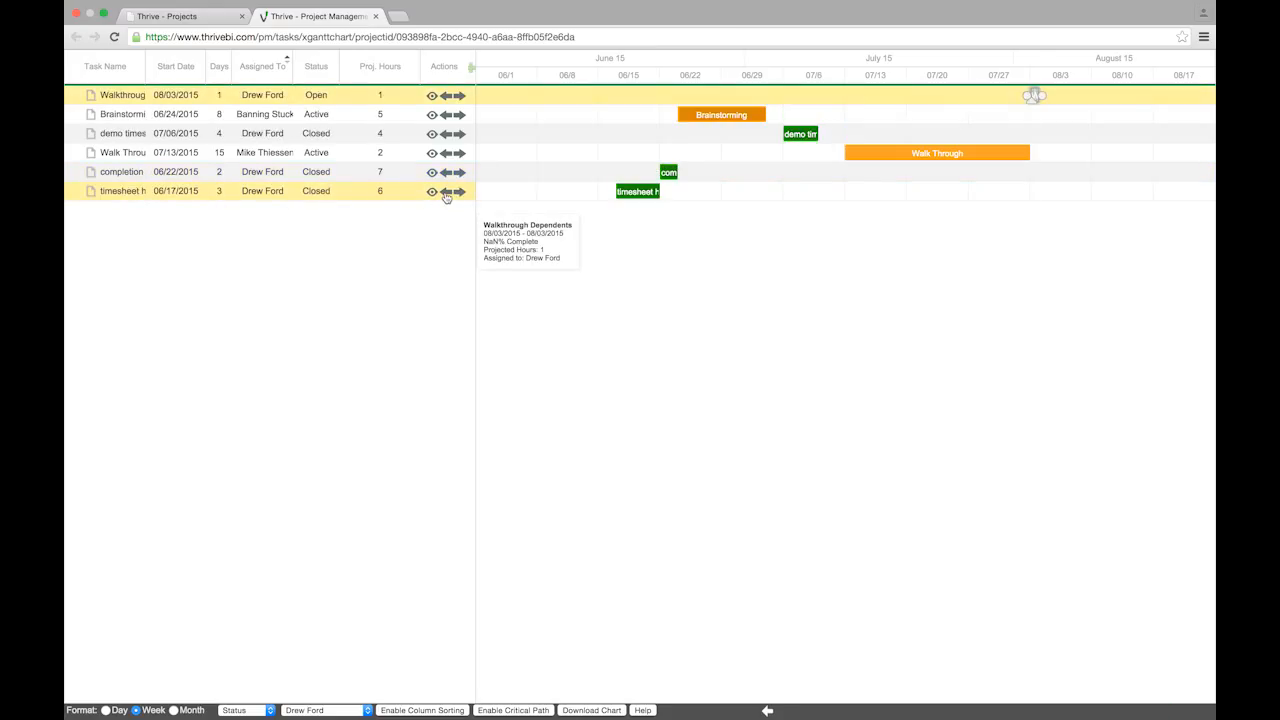